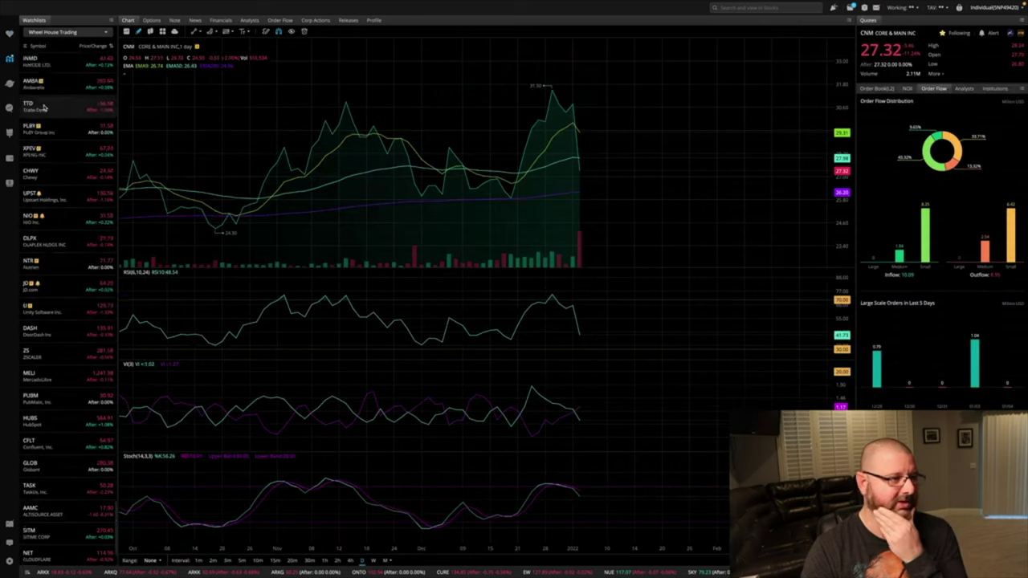
Step: Switch to the Premium Shorts watchlist and load the CleanSpark (CLSK) daily chart
{"action": "scroll", "coordinate": [48, 103], "scroll_direction": "down", "scroll_amount": 10}
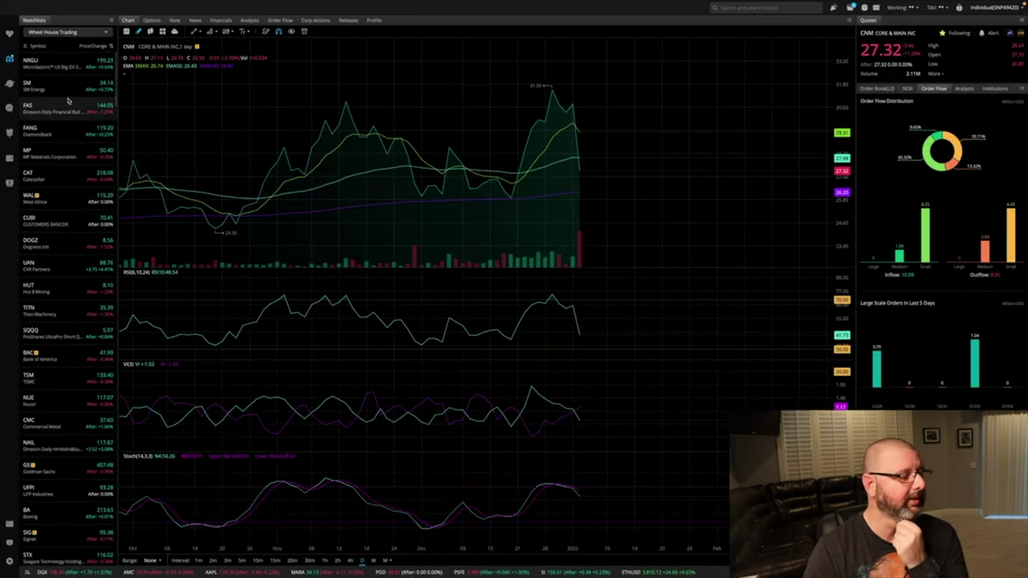
{"action": "left_click", "coordinate": [94, 32]}
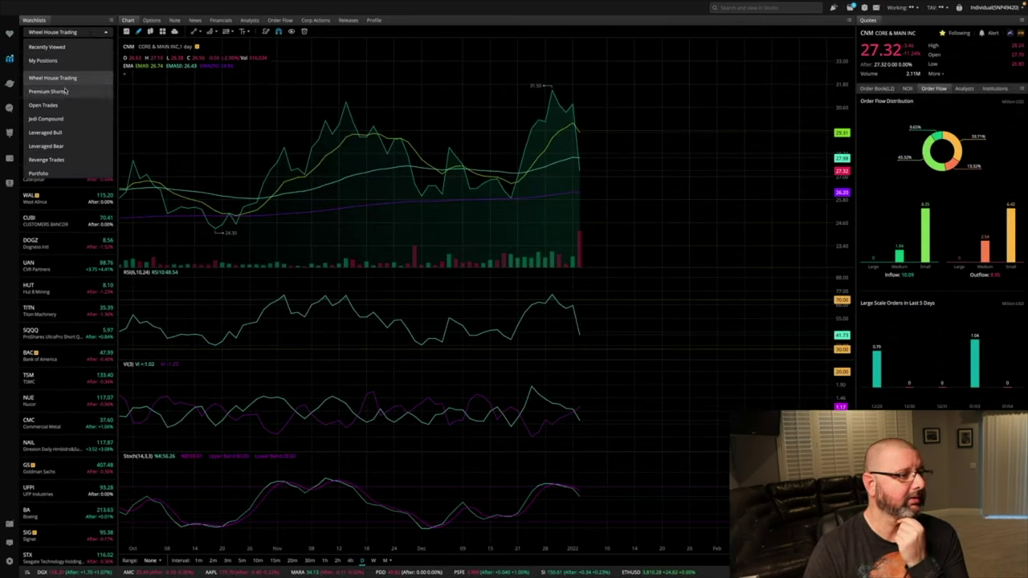
{"action": "left_click", "coordinate": [64, 92]}
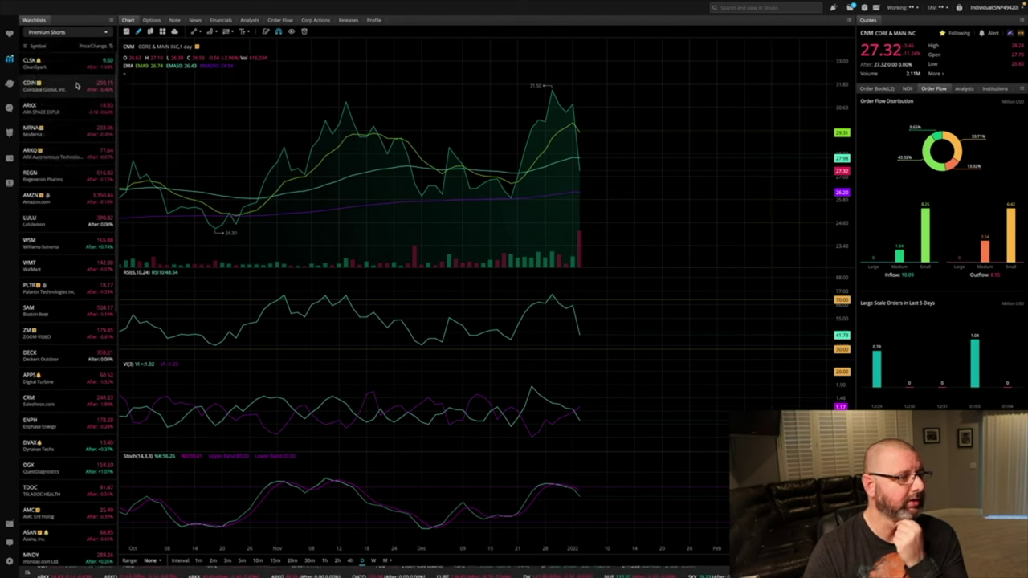
{"action": "left_click", "coordinate": [72, 71]}
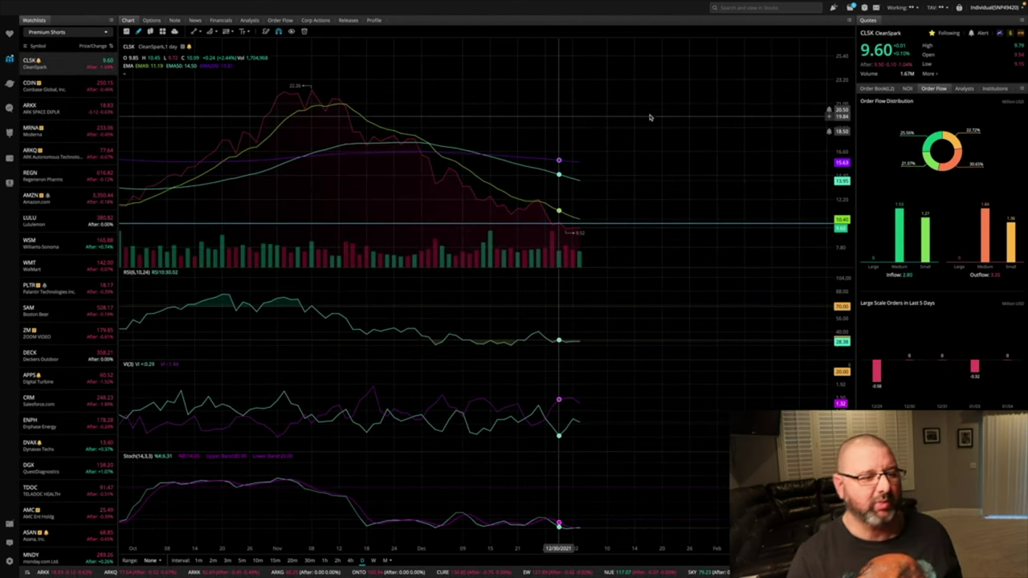
Step: Zoom the CLSK daily chart out to show price history back to late 2020
{"action": "scroll", "coordinate": [679, 127], "scroll_direction": "down", "scroll_amount": 5}
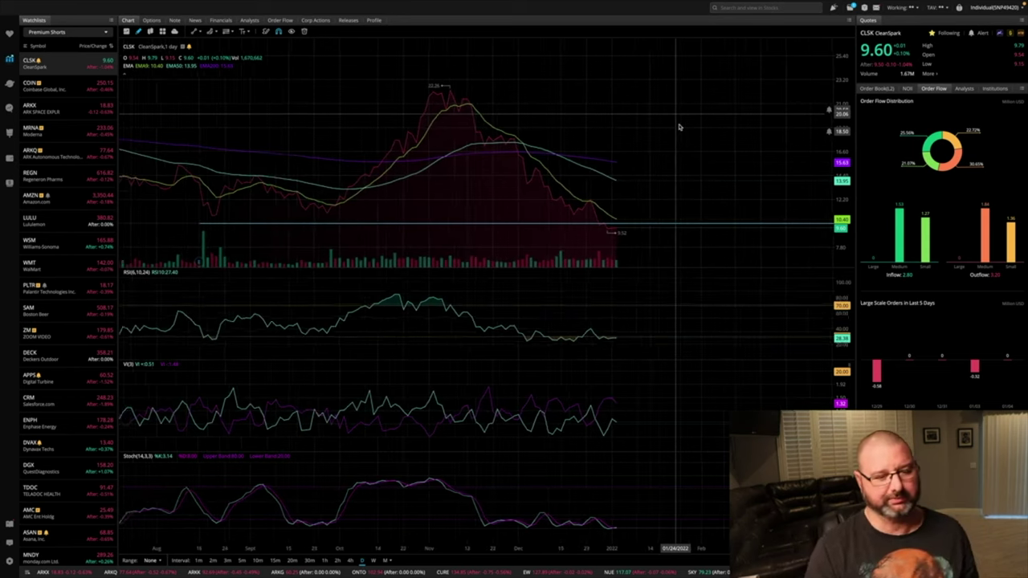
{"action": "scroll", "coordinate": [679, 127], "scroll_direction": "down", "scroll_amount": 2}
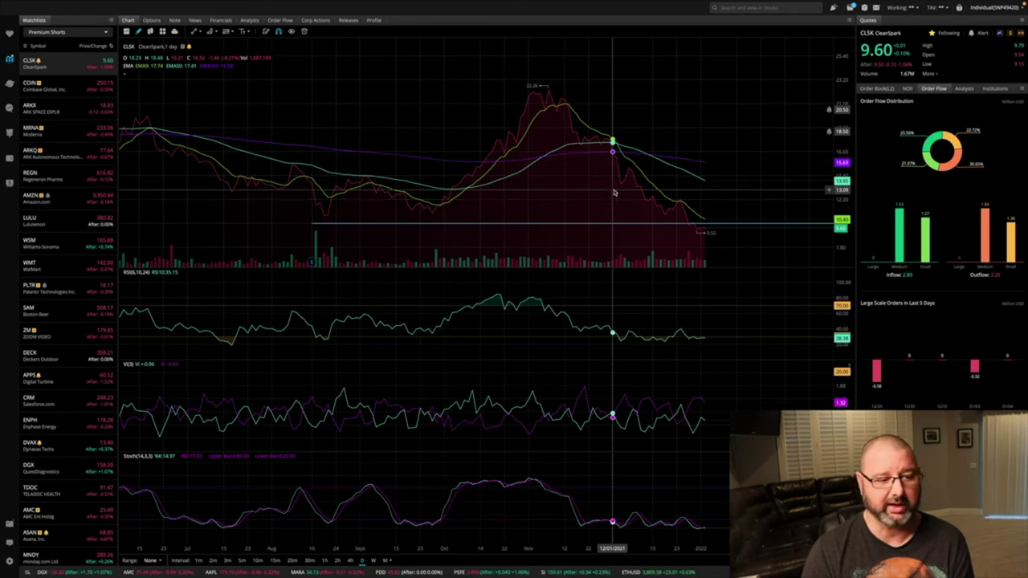
{"action": "scroll", "coordinate": [594, 190], "scroll_direction": "down", "scroll_amount": 3}
{"action": "scroll", "coordinate": [596, 190], "scroll_direction": "down", "scroll_amount": 5}
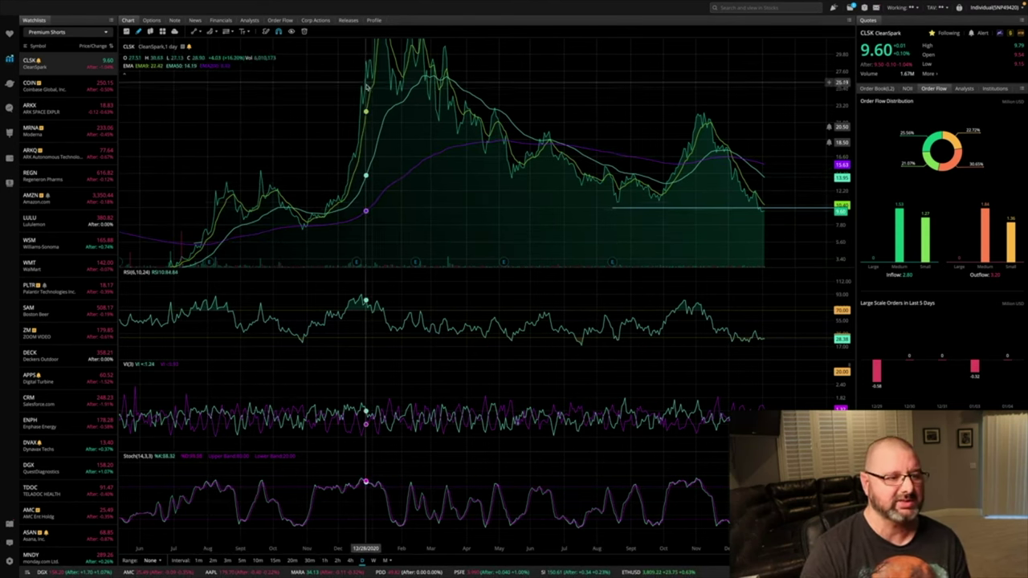
{"action": "scroll", "coordinate": [363, 79], "scroll_direction": "up", "scroll_amount": 2}
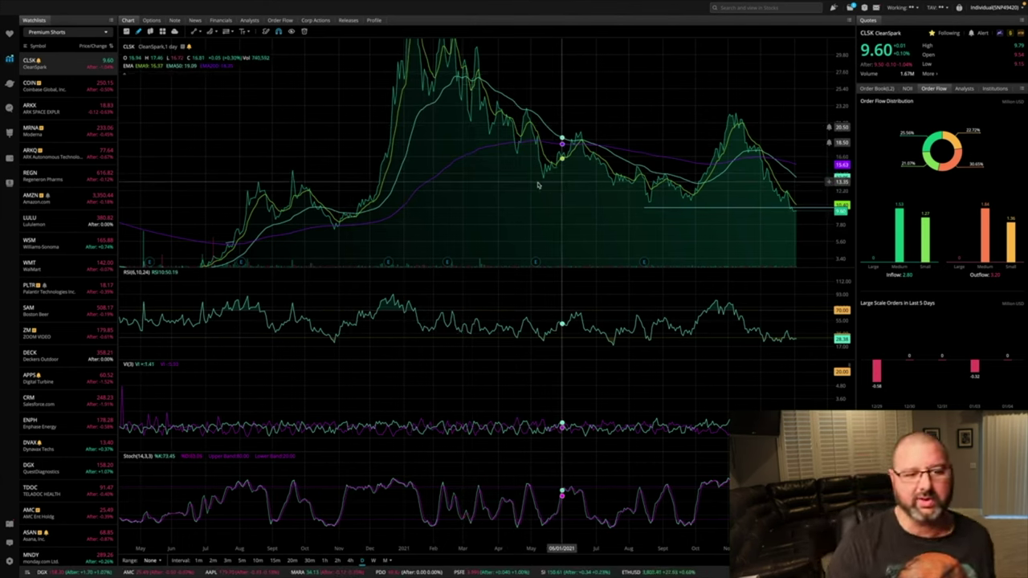
{"action": "scroll", "coordinate": [608, 189], "scroll_direction": "up", "scroll_amount": 5}
{"action": "scroll", "coordinate": [627, 180], "scroll_direction": "down", "scroll_amount": 6}
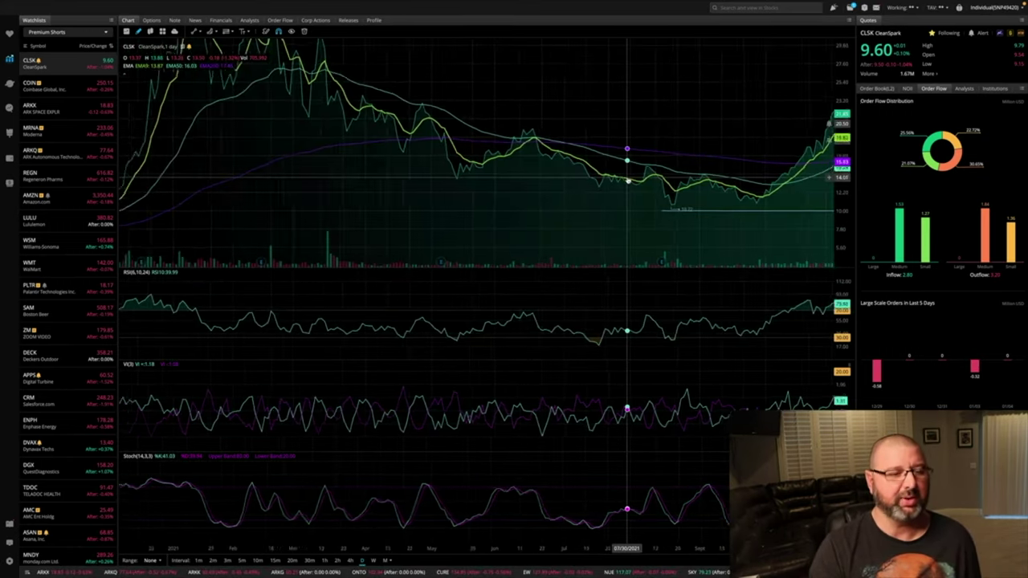
{"action": "scroll", "coordinate": [627, 181], "scroll_direction": "down", "scroll_amount": 3}
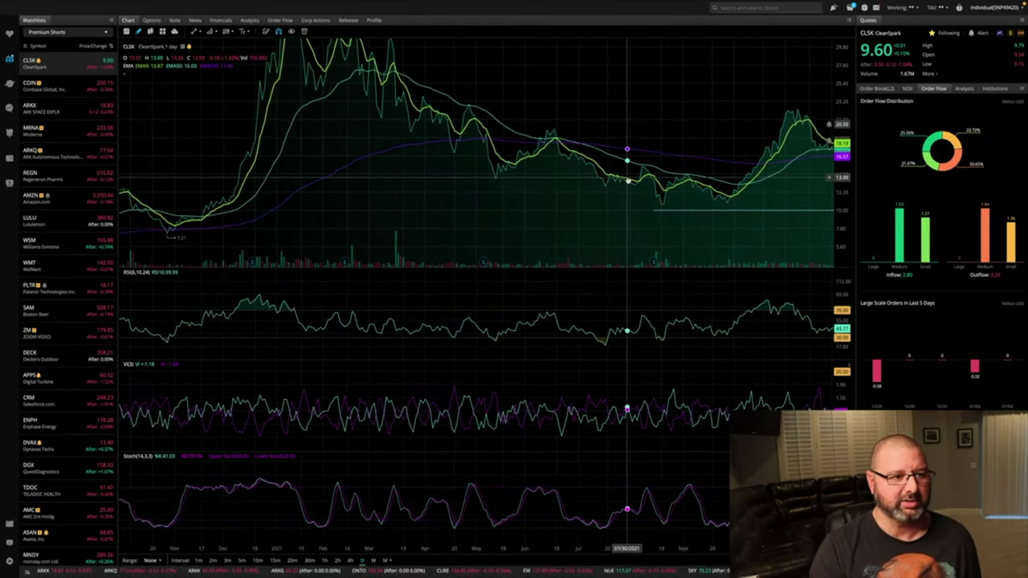
Step: Pan and zoom the CLSK chart to span 2021 through the January 2022 bars
{"action": "left_click_drag", "start_coordinate": [627, 122], "coordinate": [621, 140]}
{"action": "scroll", "coordinate": [621, 140], "scroll_direction": "right", "scroll_amount": 5}
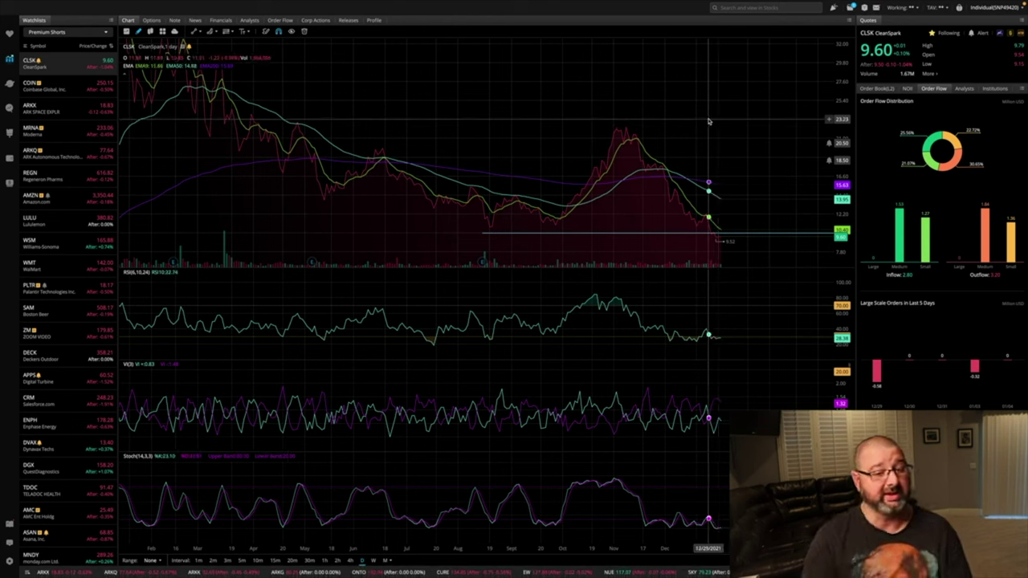
{"action": "scroll", "coordinate": [709, 120], "scroll_direction": "down", "scroll_amount": 2}
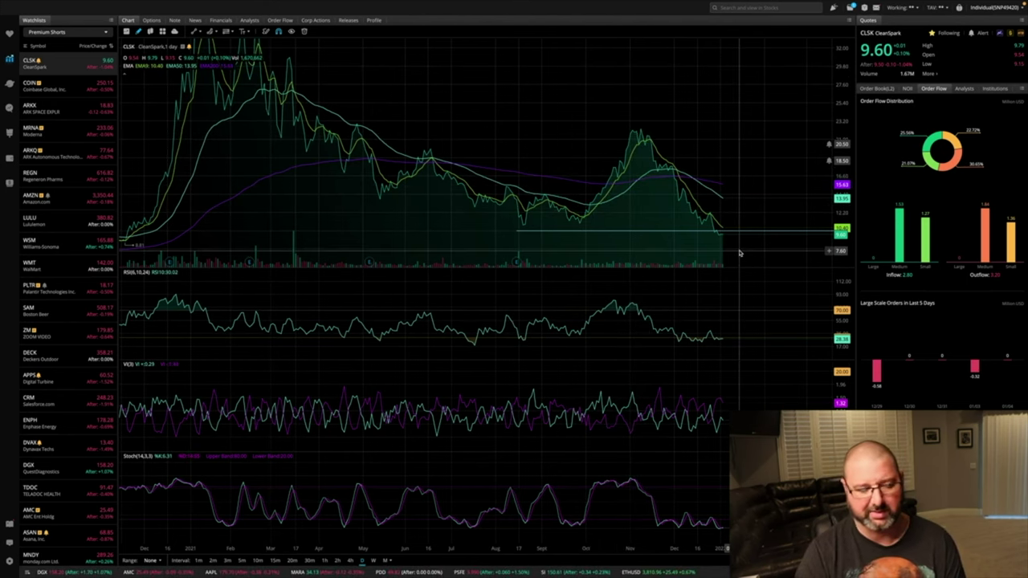
{"action": "scroll", "coordinate": [655, 158], "scroll_direction": "up", "scroll_amount": 2}
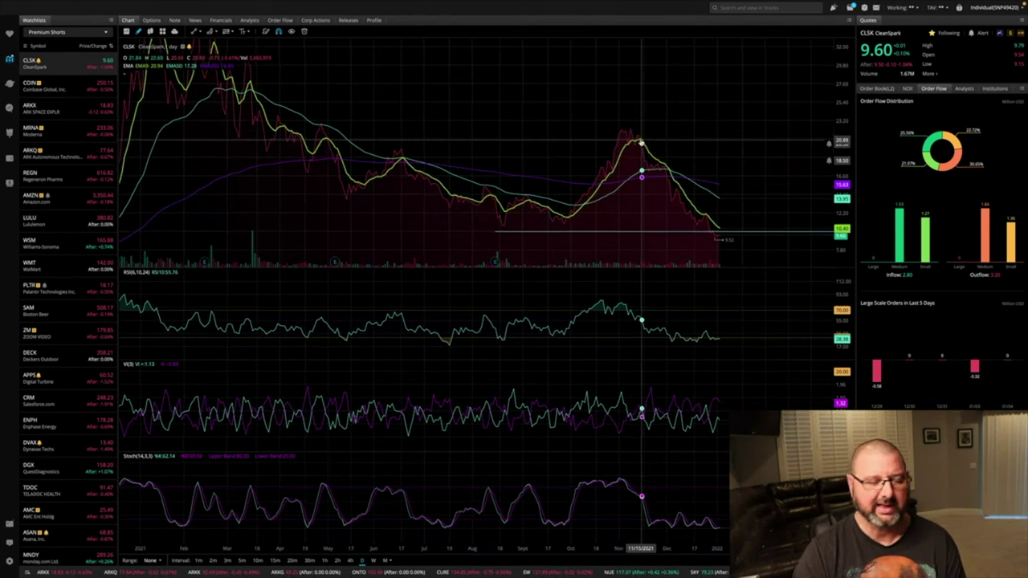
Step: Zoom the CLSK chart to July 2021–January 2022, centred on the November high near 22
{"action": "left_click_drag", "start_coordinate": [641, 141], "coordinate": [643, 141]}
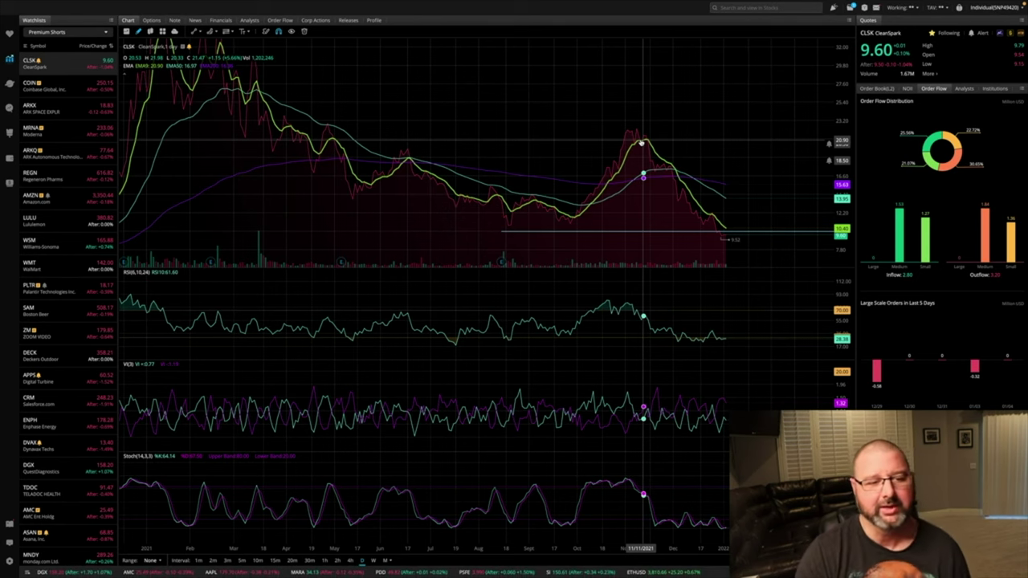
{"action": "scroll", "coordinate": [642, 141], "scroll_direction": "down", "scroll_amount": 1}
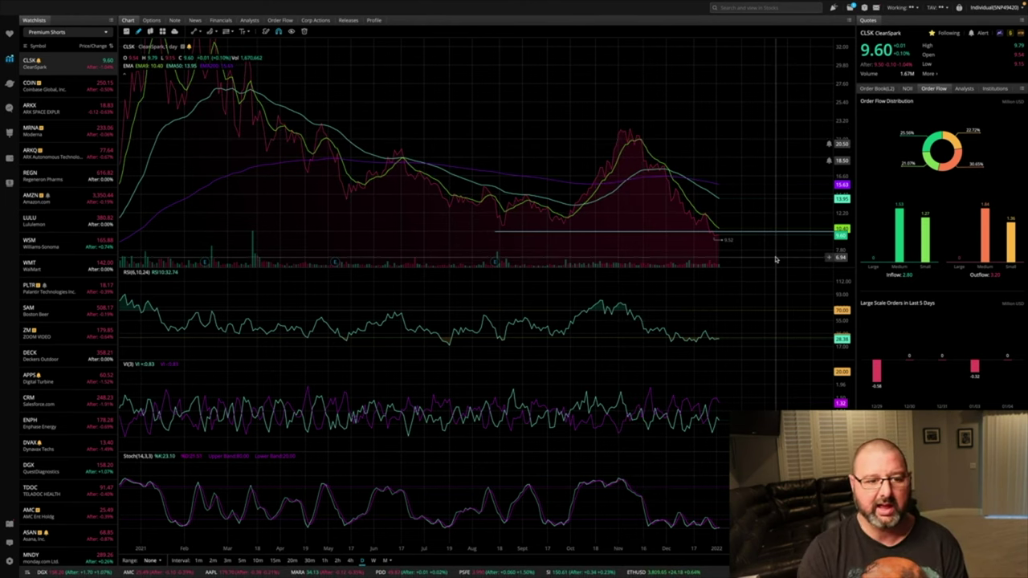
{"action": "scroll", "coordinate": [755, 155], "scroll_direction": "up", "scroll_amount": 5}
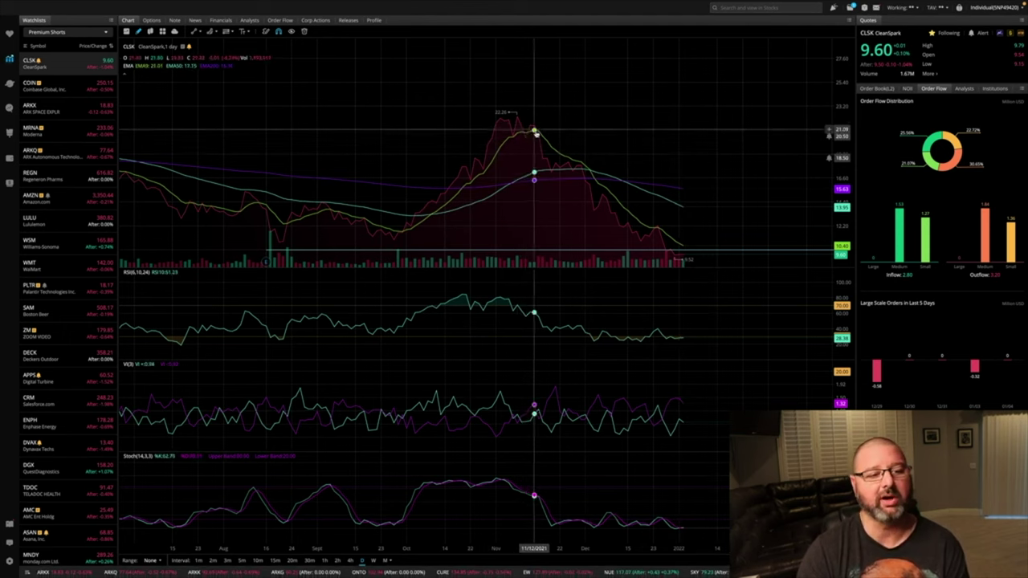
{"action": "scroll", "coordinate": [536, 133], "scroll_direction": "up", "scroll_amount": 1}
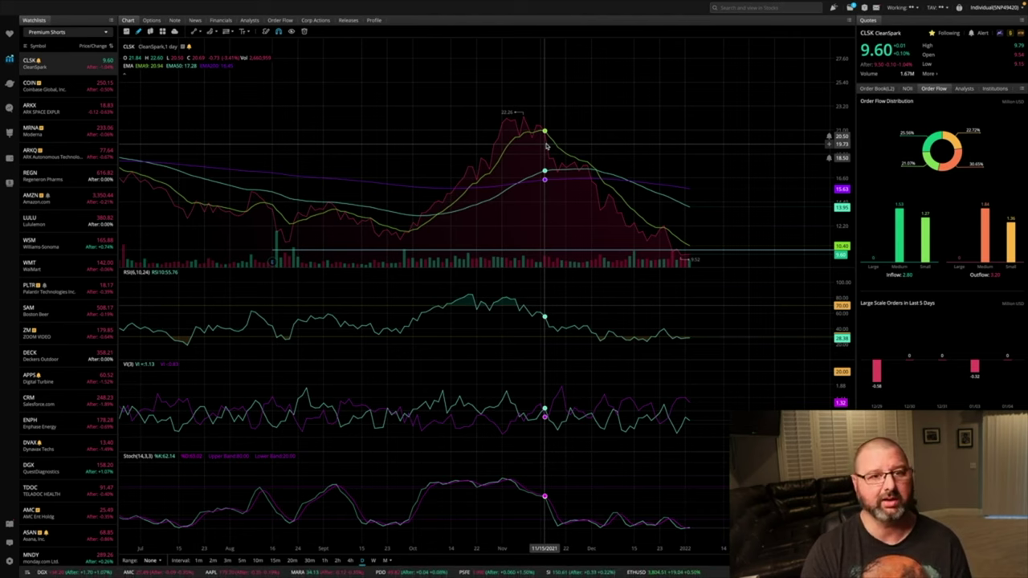
Step: Pan the CLSK chart back to reveal June 2021 bars beside the late-2021 decline
{"action": "left_click_drag", "start_coordinate": [546, 144], "coordinate": [629, 143]}
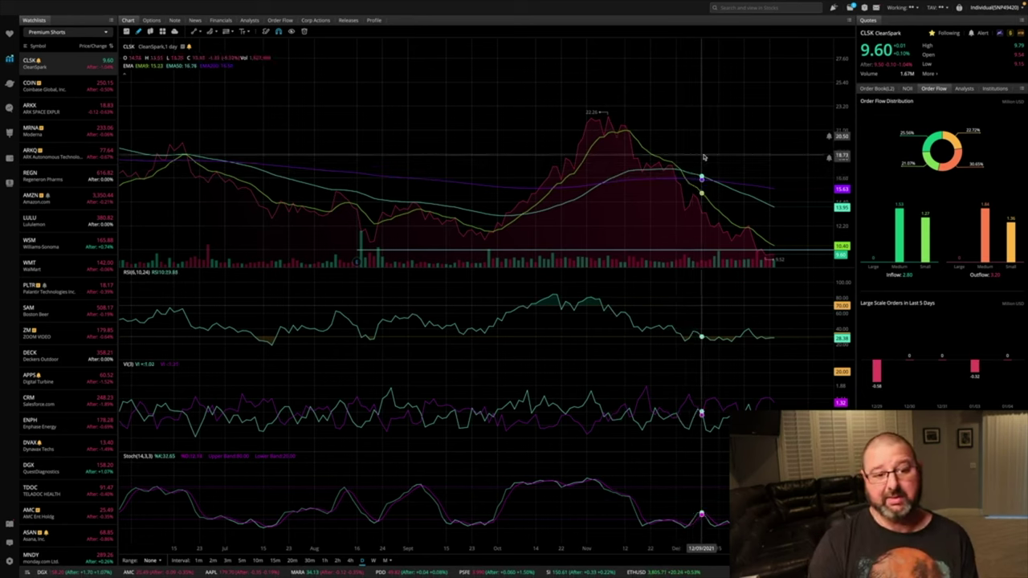
Step: Nudge the CLSK chart to show June 2021 through early January 2022, ending at 9.60
{"action": "left_click_drag", "start_coordinate": [701, 158], "coordinate": [704, 165]}
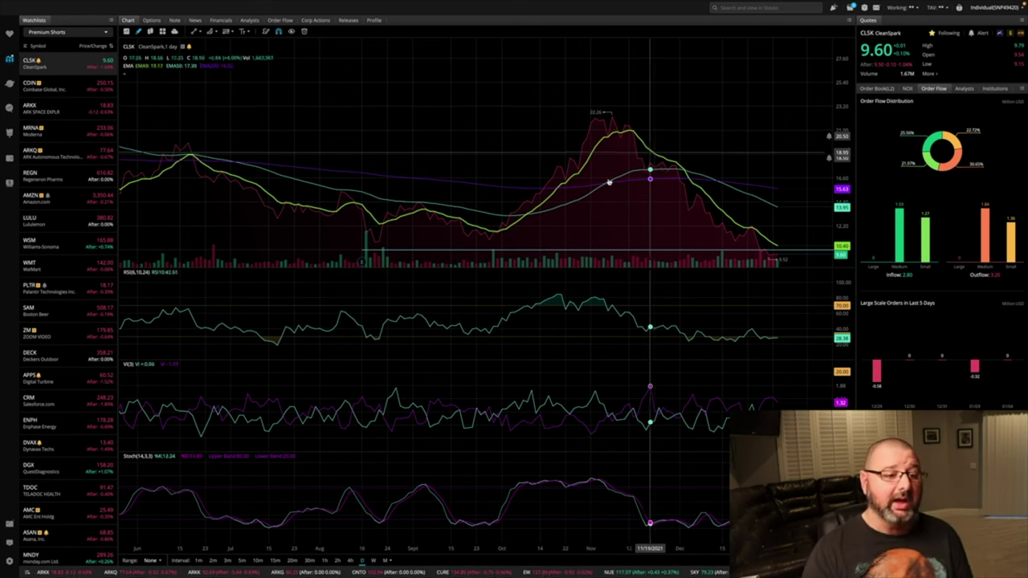
Step: Show the full-page Watchlists table with the Wheel House Trading list
{"action": "left_click", "coordinate": [9, 36]}
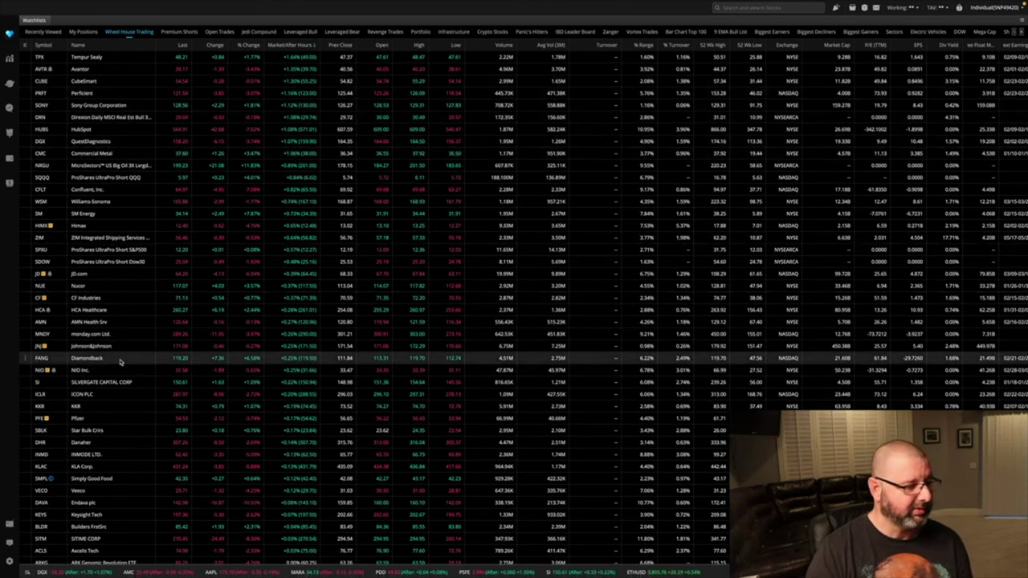
Step: Load the Diamondback (FANG) daily chart and zoom to roughly September through December
{"action": "double_click", "coordinate": [120, 359]}
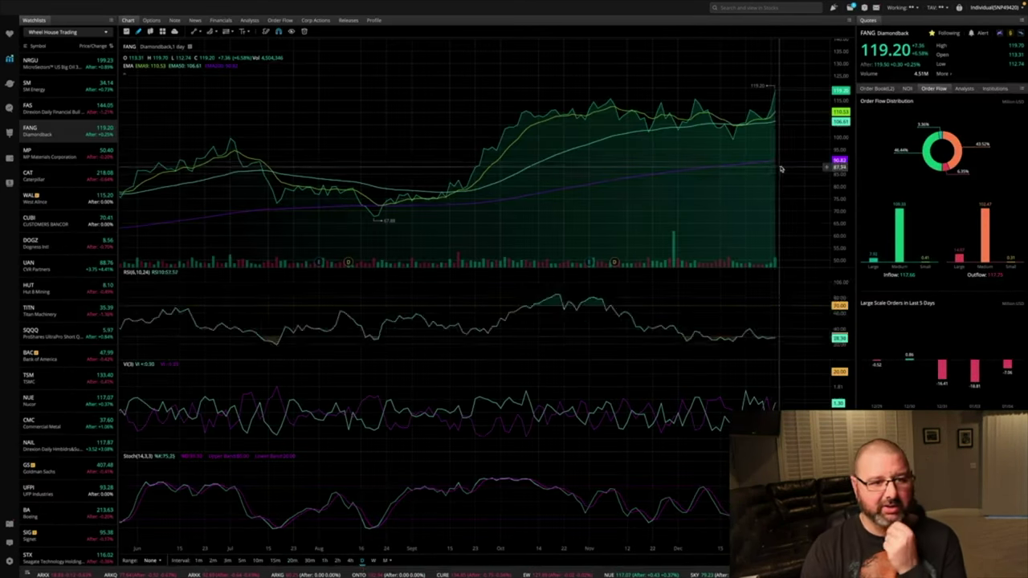
{"action": "scroll", "coordinate": [783, 143], "scroll_direction": "up", "scroll_amount": 3}
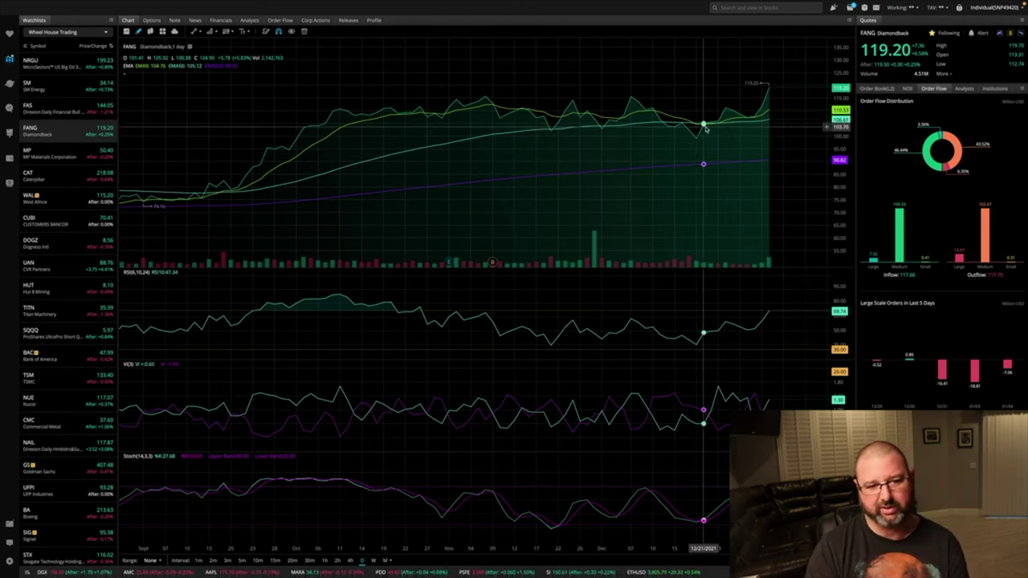
{"action": "left_click_drag", "start_coordinate": [700, 120], "coordinate": [705, 128]}
{"action": "scroll", "coordinate": [706, 129], "scroll_direction": "up", "scroll_amount": 3}
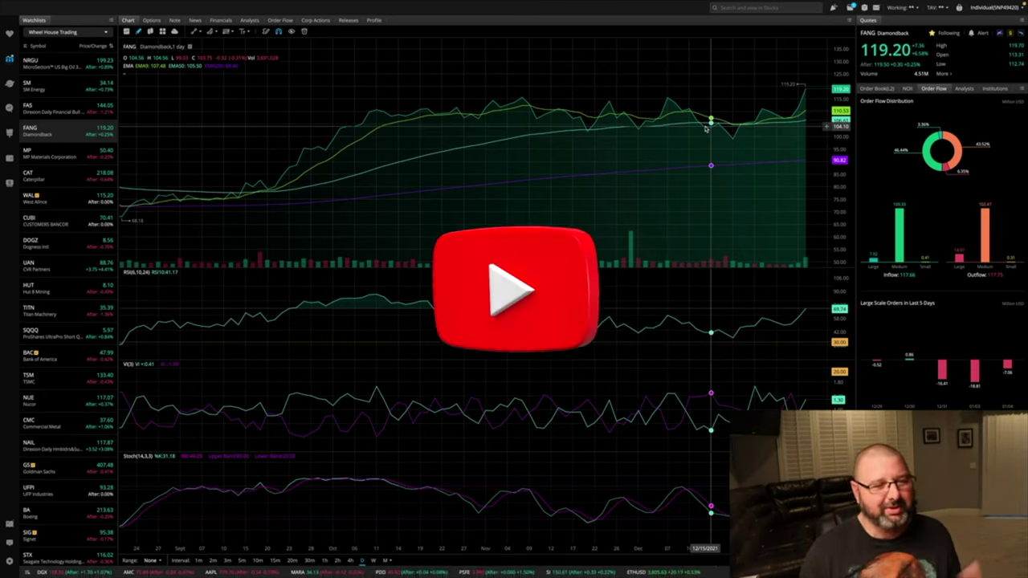
{"action": "scroll", "coordinate": [787, 104], "scroll_direction": "down", "scroll_amount": 8}
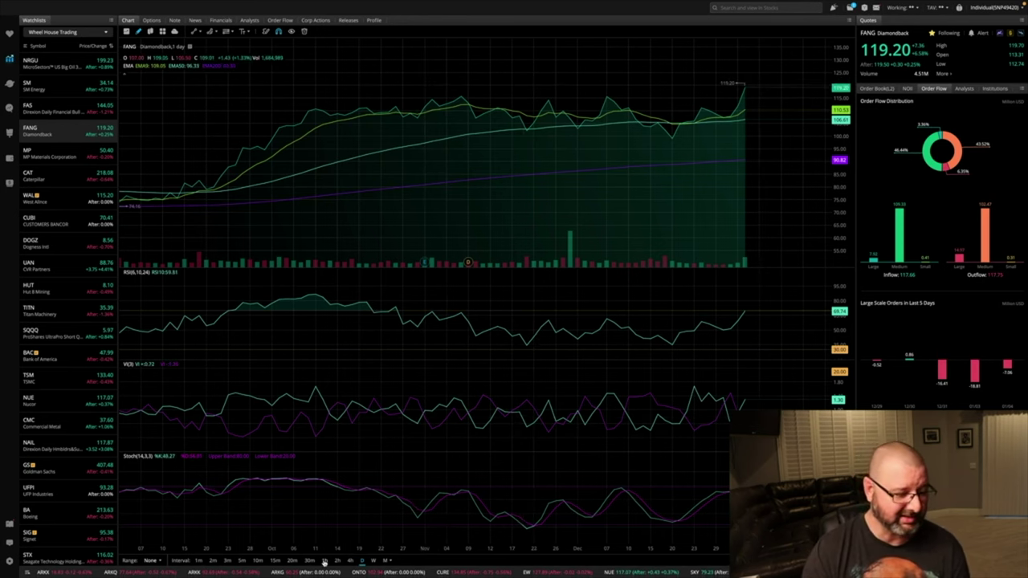
Step: Set the FANG chart to 1h bars, covering late December 2021 into early January 2022
{"action": "left_click", "coordinate": [324, 560]}
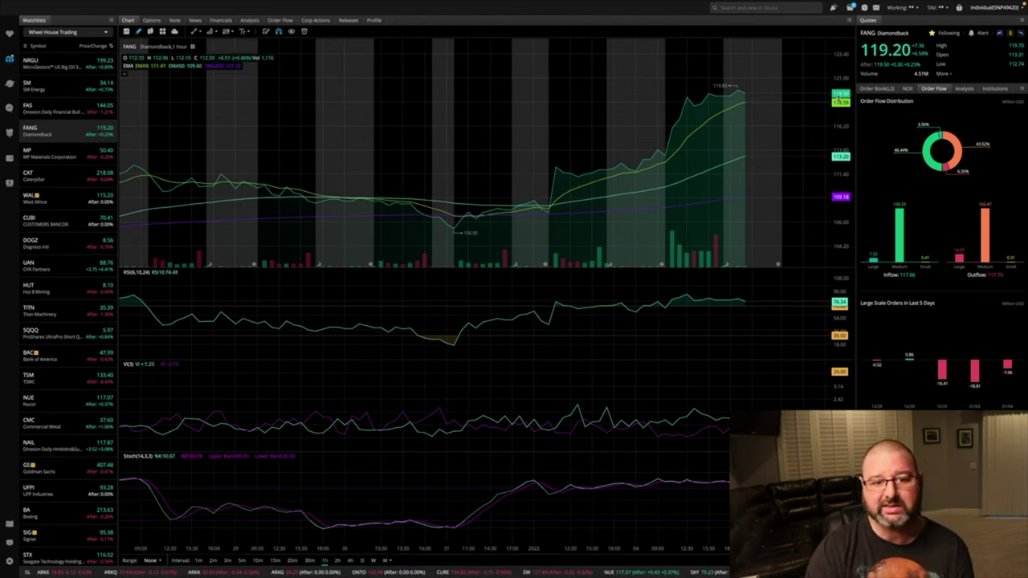
Step: Return the FANG chart to the D interval, spanning September 2021 to early January 2022
{"action": "left_click", "coordinate": [362, 561]}
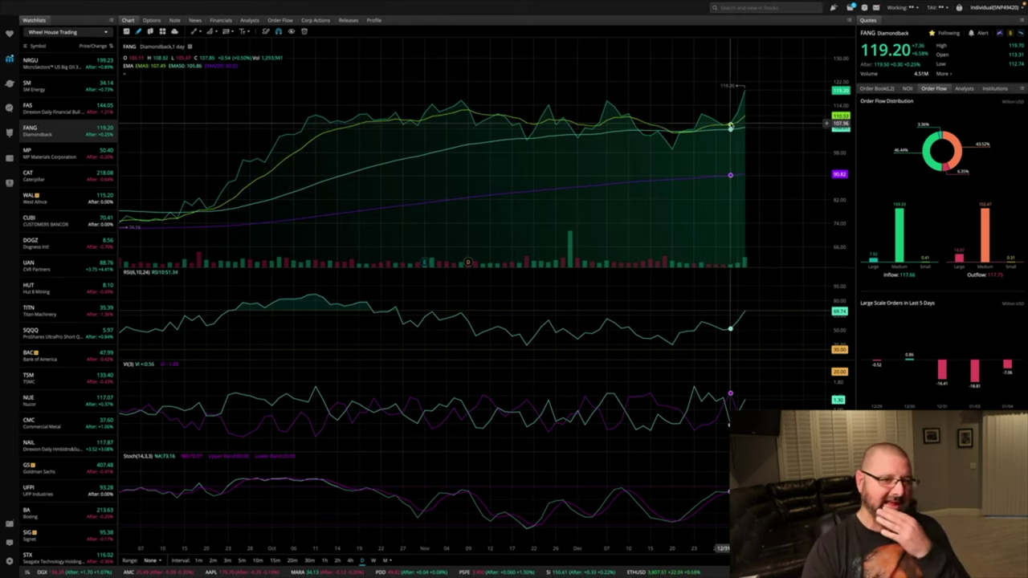
Step: Step through the NRGU, SM, FAS, FANG, MP, CAT, WAL and CUBI daily charts
{"action": "left_click", "coordinate": [49, 65]}
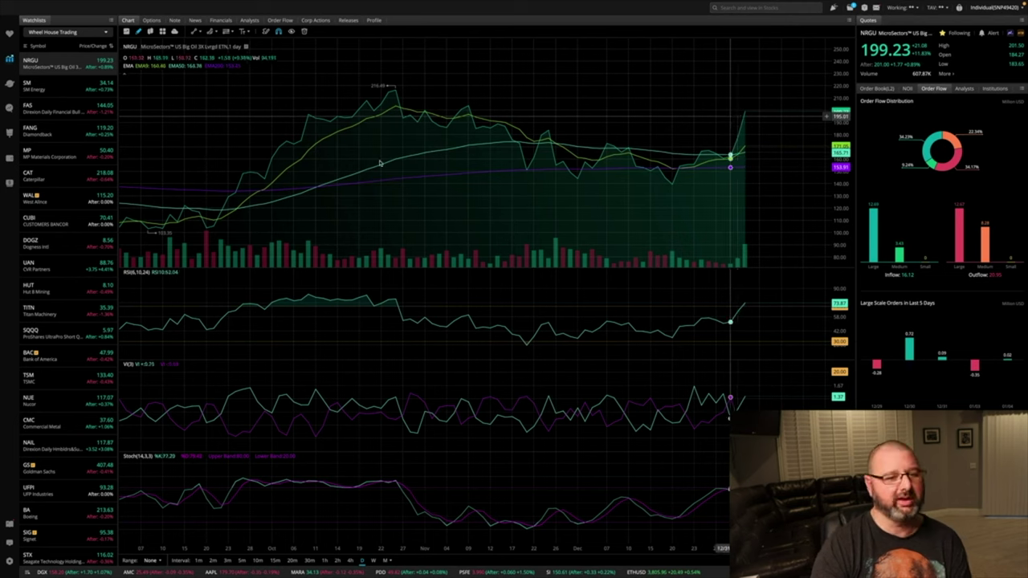
{"action": "left_click", "coordinate": [48, 86]}
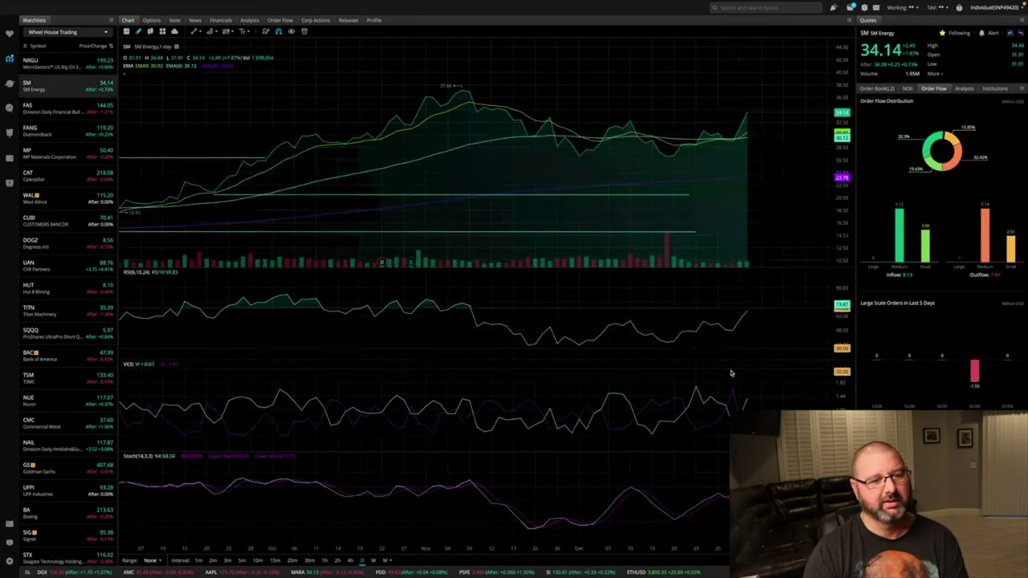
{"action": "left_click", "coordinate": [71, 118]}
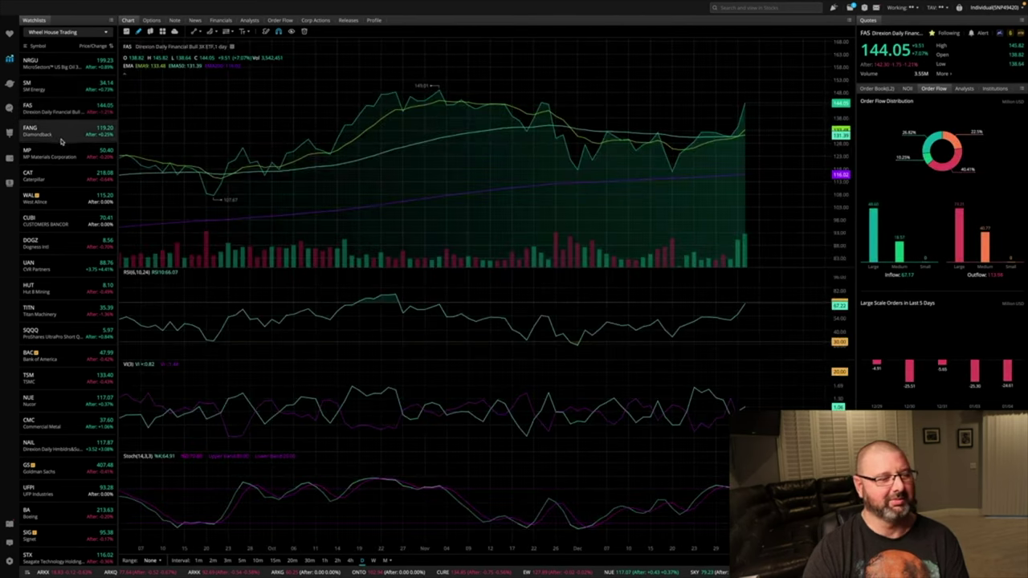
{"action": "left_click", "coordinate": [59, 143]}
{"action": "left_click", "coordinate": [60, 155]}
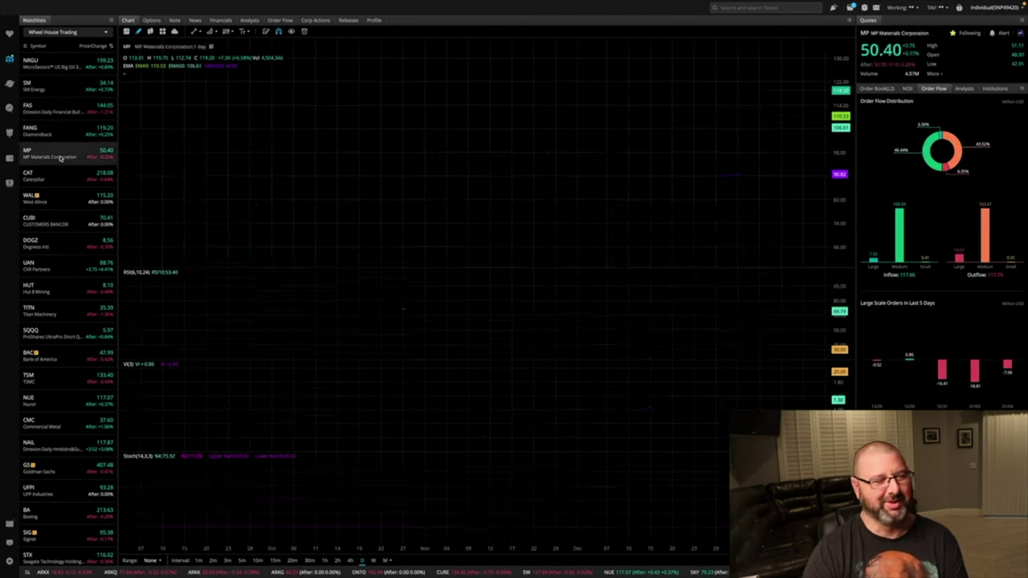
{"action": "left_click", "coordinate": [59, 175]}
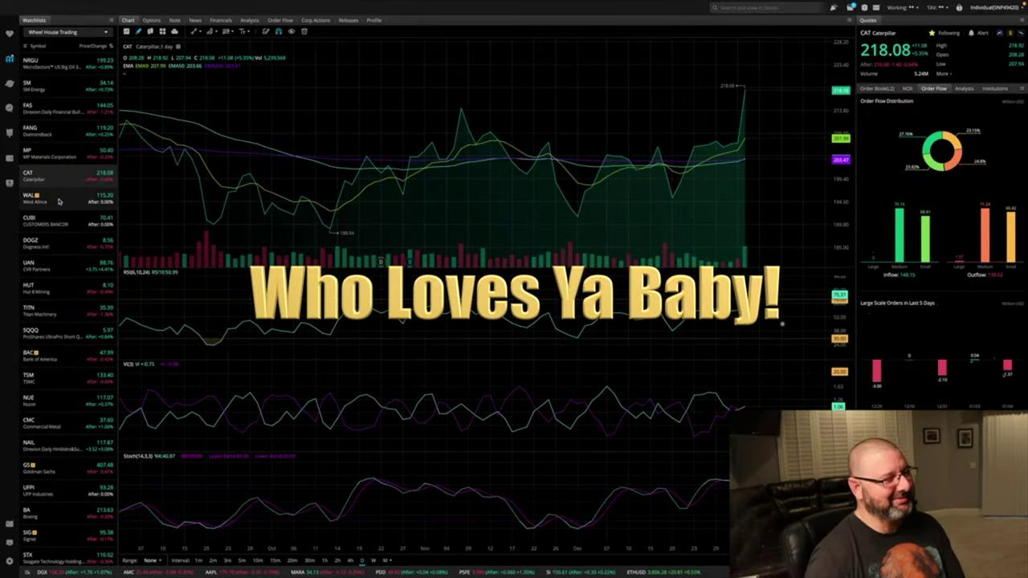
{"action": "left_click", "coordinate": [59, 198]}
{"action": "left_click", "coordinate": [58, 226]}
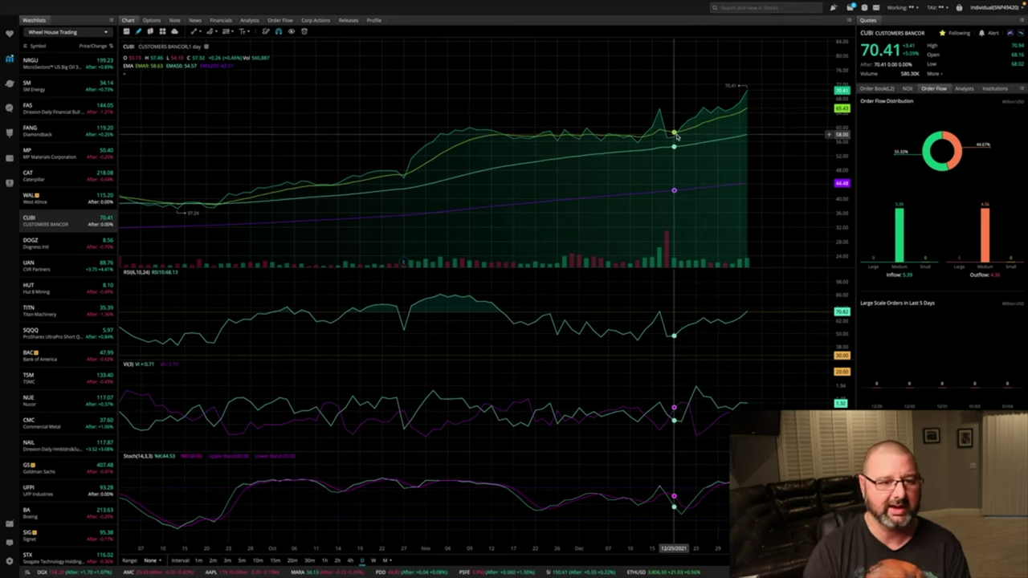
{"action": "scroll", "coordinate": [677, 138], "scroll_direction": "down", "scroll_amount": 1}
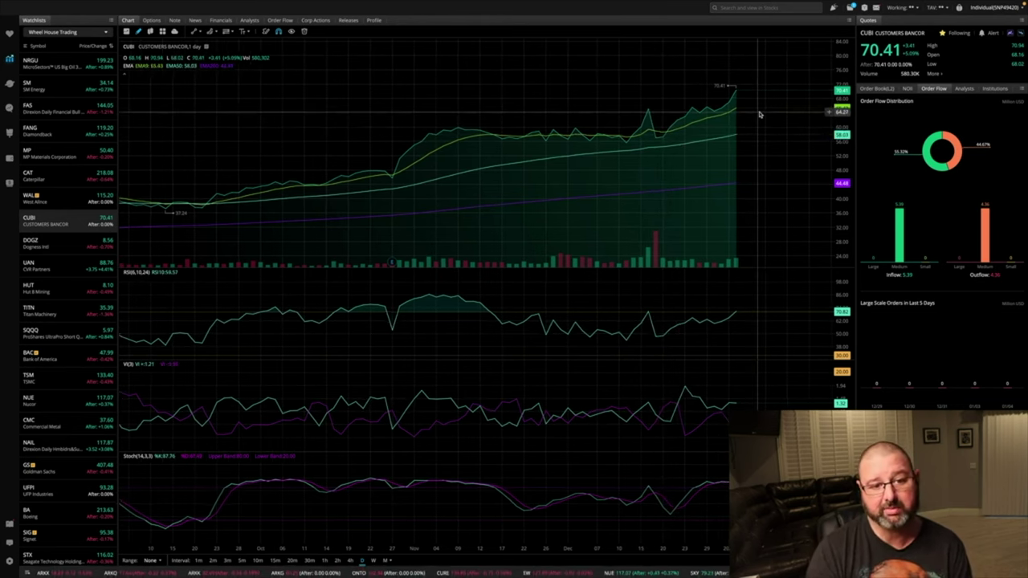
Step: Review the DOGZ, UAN, HUT and TITN daily charts, comparing HUT and TITN twice
{"action": "left_click", "coordinate": [68, 242]}
{"action": "left_click", "coordinate": [54, 270]}
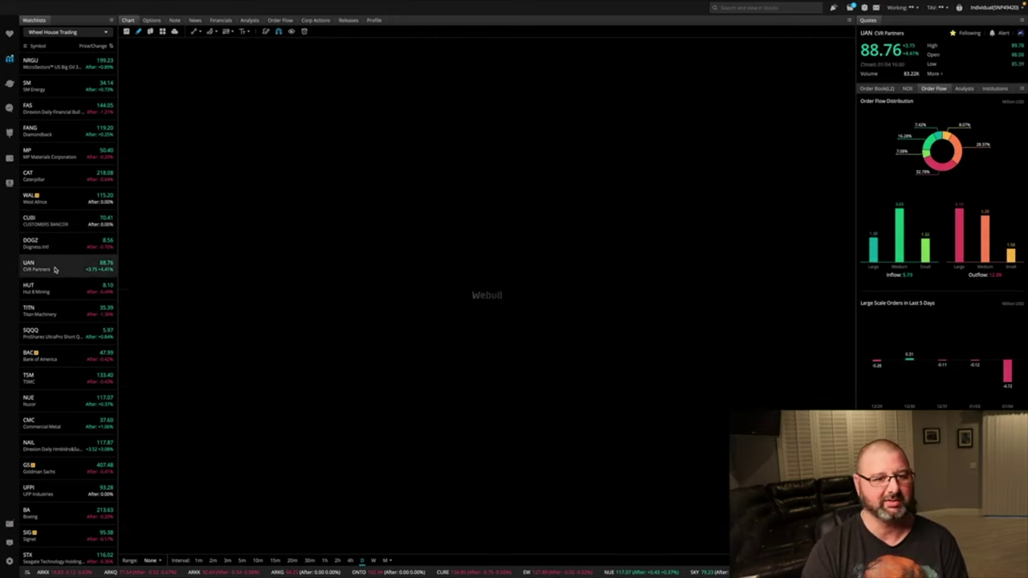
{"action": "left_click", "coordinate": [58, 289]}
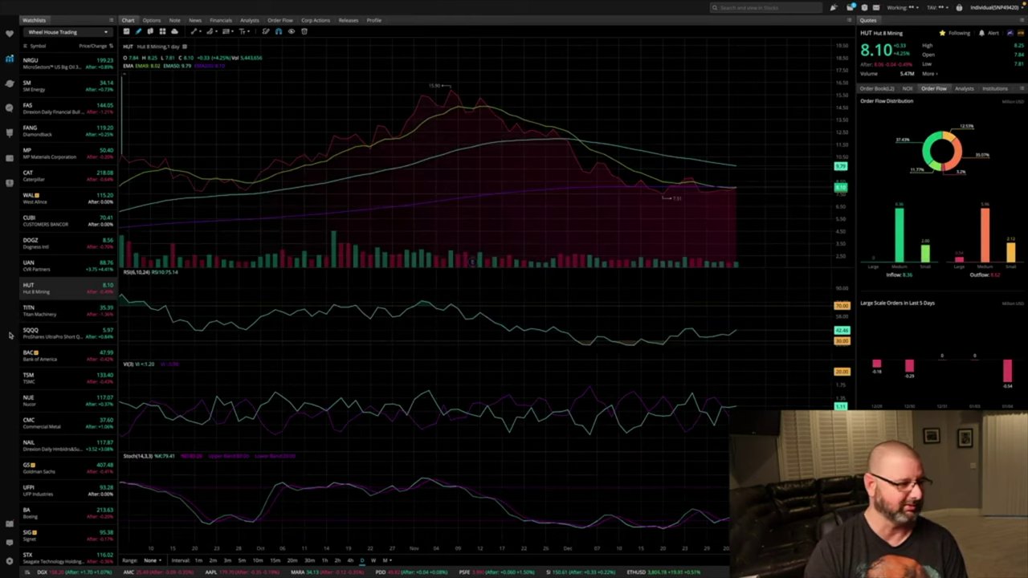
{"action": "left_click", "coordinate": [48, 310]}
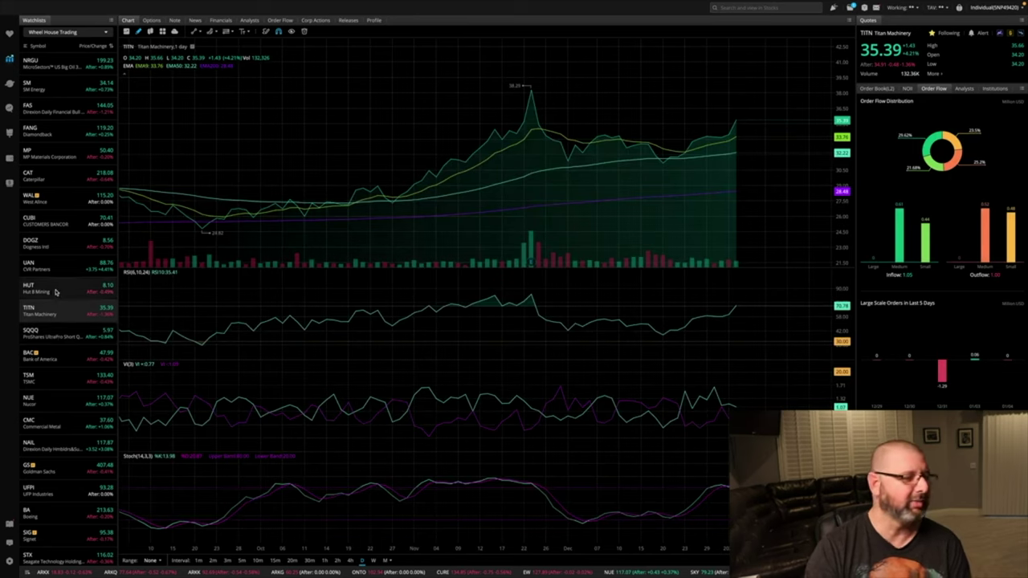
{"action": "left_click", "coordinate": [58, 291]}
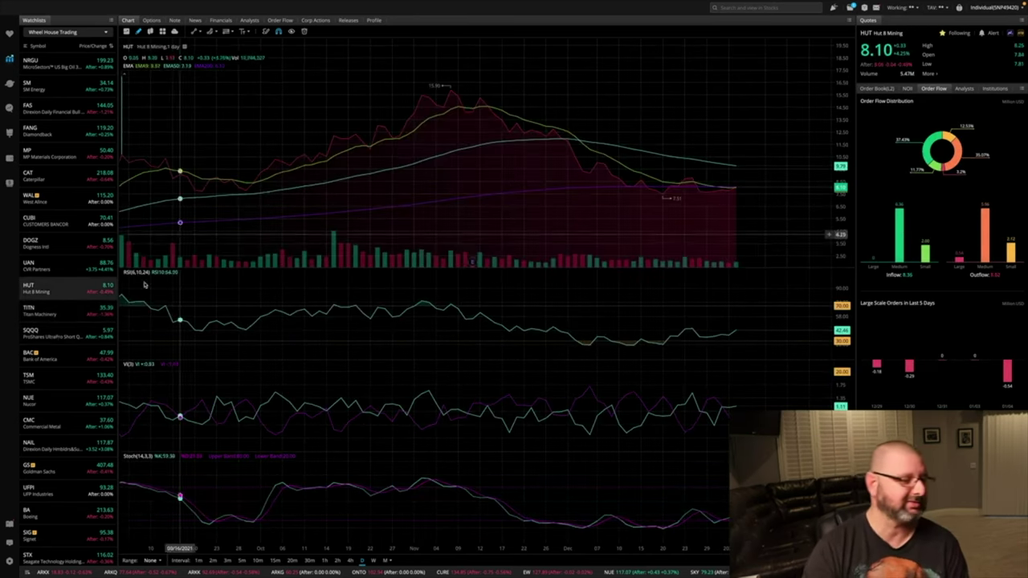
{"action": "left_click", "coordinate": [48, 310]}
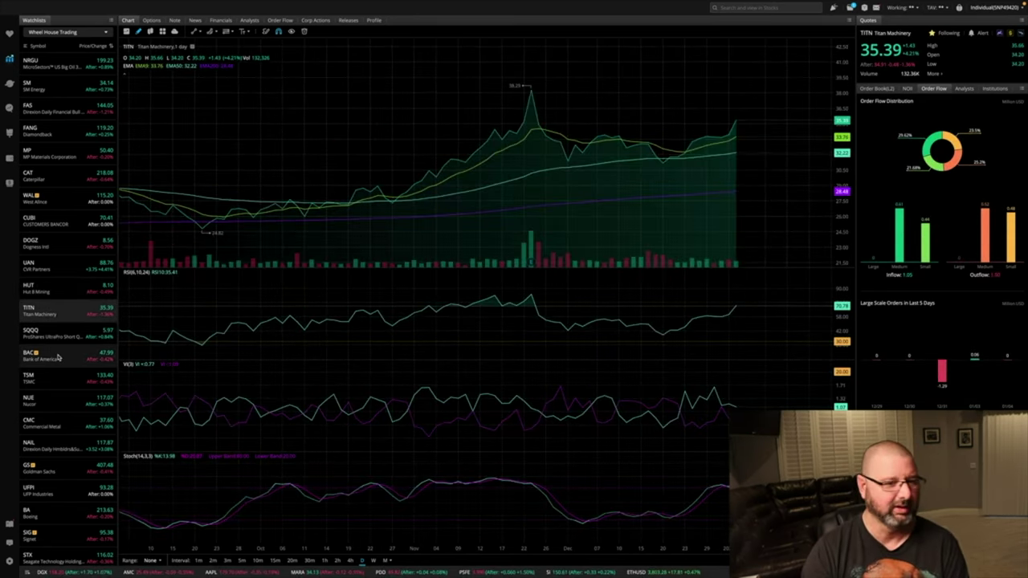
Step: Review the BAC, TSM, NUE and CMC daily charts
{"action": "left_click", "coordinate": [54, 354]}
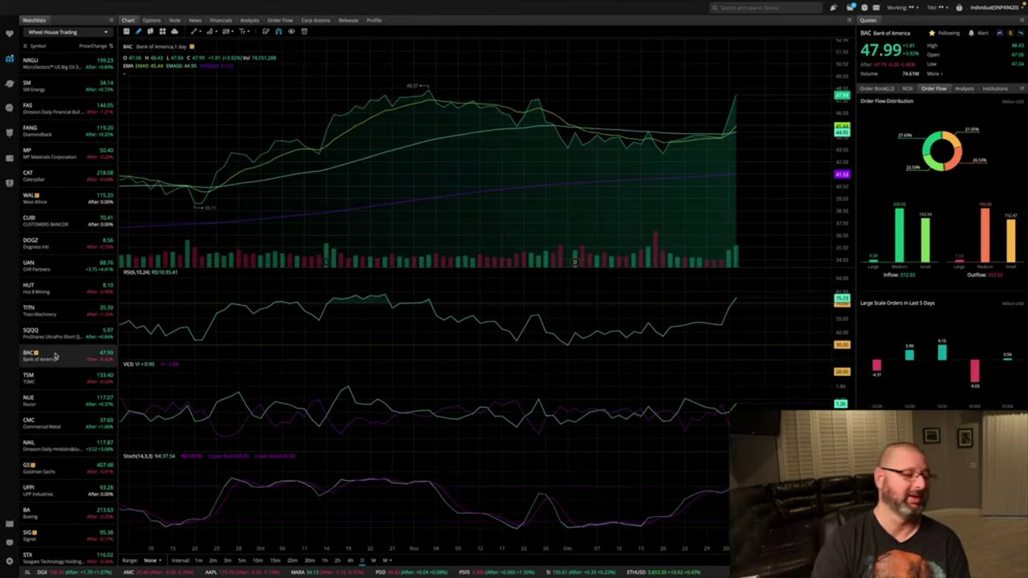
{"action": "left_click", "coordinate": [61, 376]}
{"action": "left_click", "coordinate": [61, 400]}
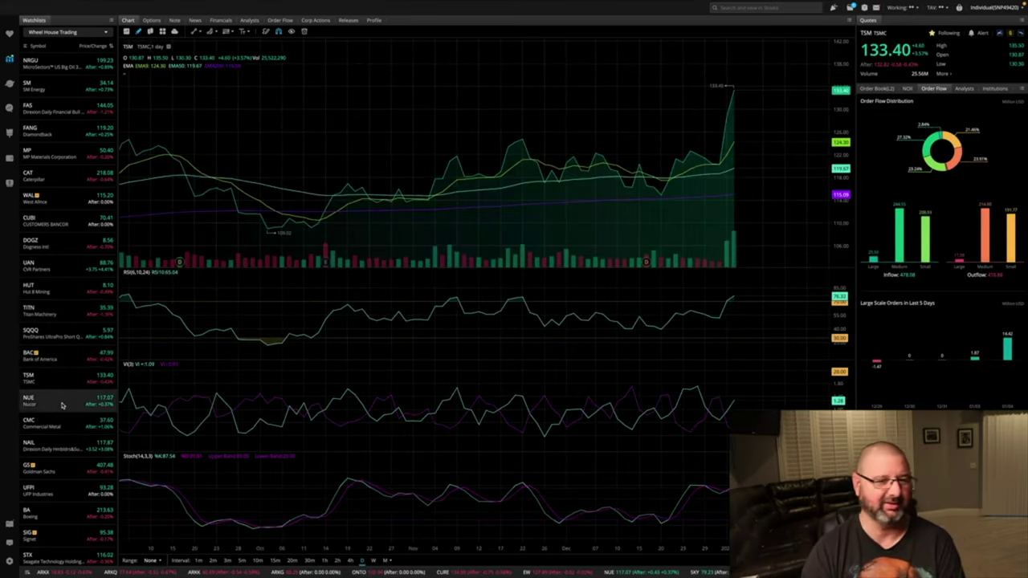
{"action": "left_click", "coordinate": [62, 419]}
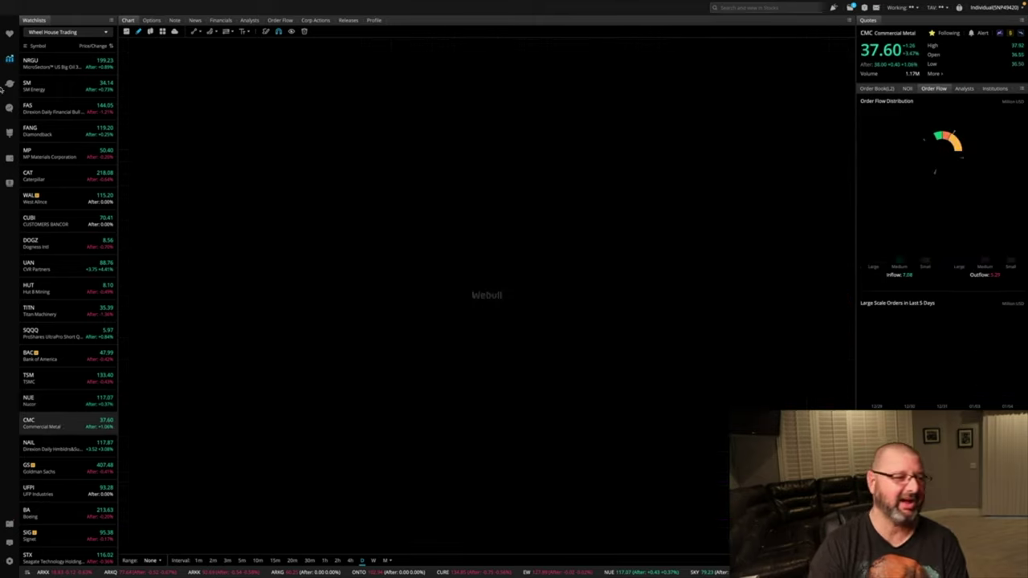
Step: Show the Premium Shorts watchlist table and load HubSpot (HUBS) at 564.91
{"action": "left_click", "coordinate": [9, 34]}
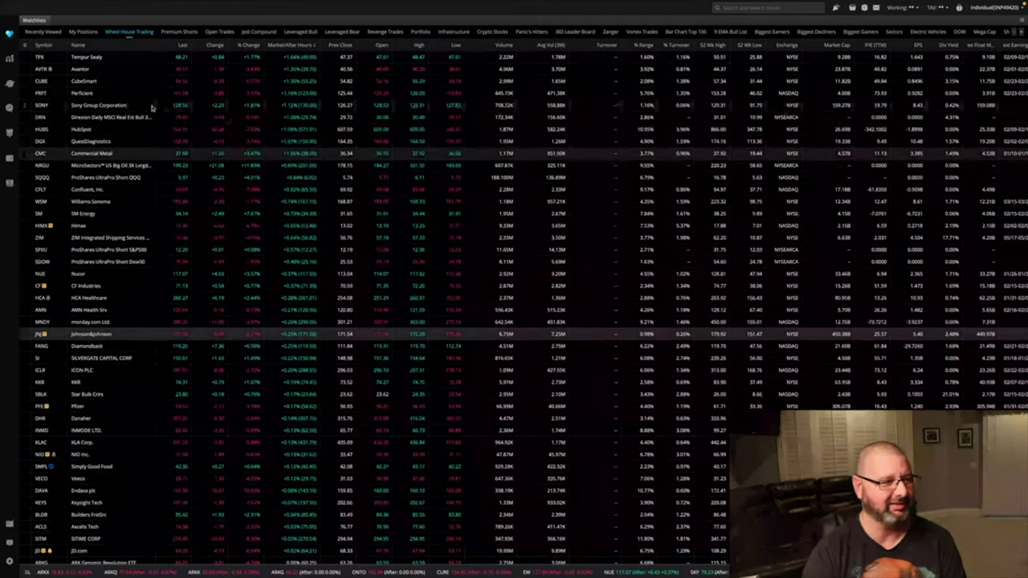
{"action": "left_click", "coordinate": [178, 32]}
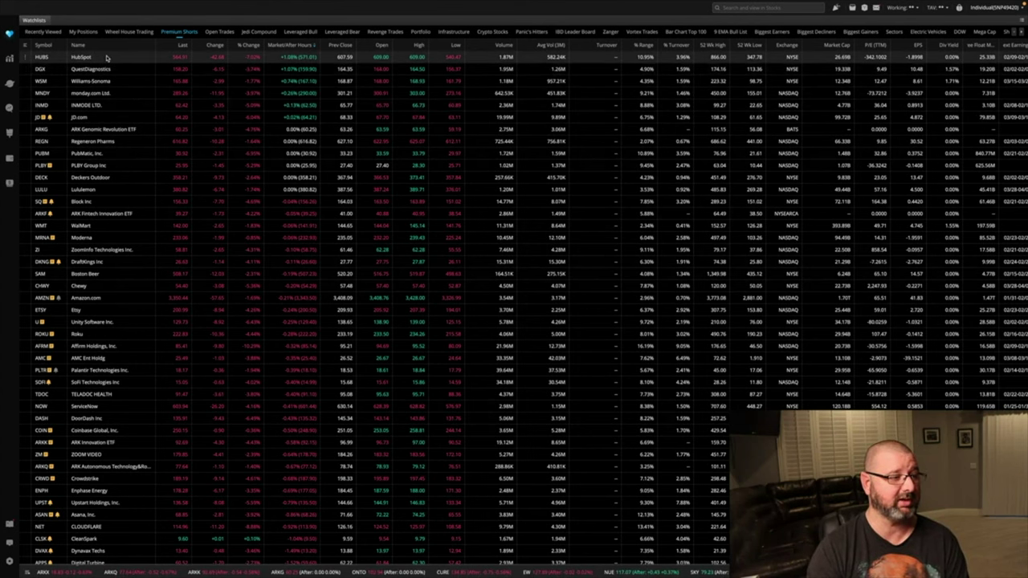
{"action": "double_click", "coordinate": [146, 70]}
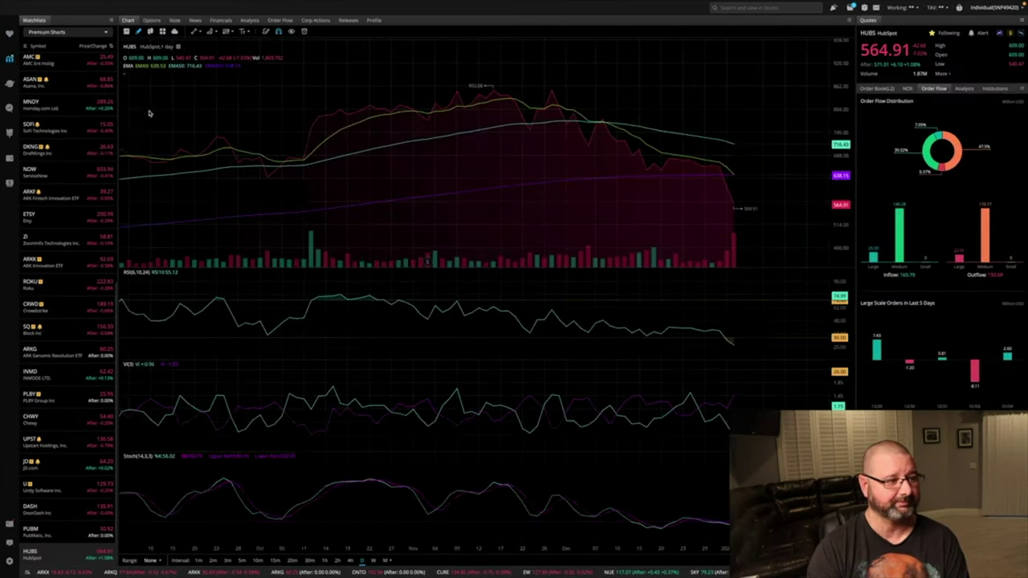
{"action": "scroll", "coordinate": [55, 112], "scroll_direction": "up", "scroll_amount": 3}
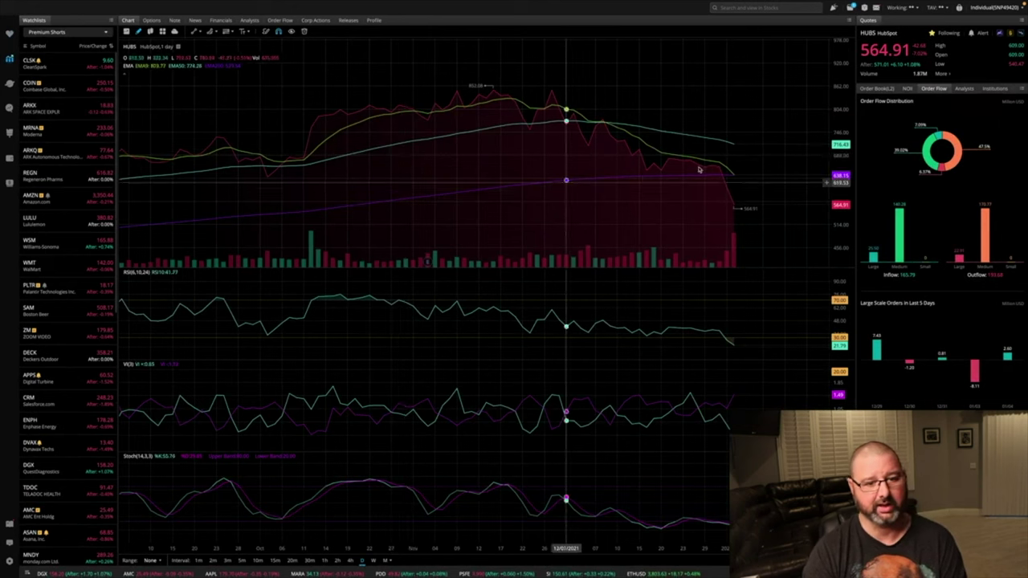
{"action": "scroll", "coordinate": [698, 184], "scroll_direction": "down", "scroll_amount": 1}
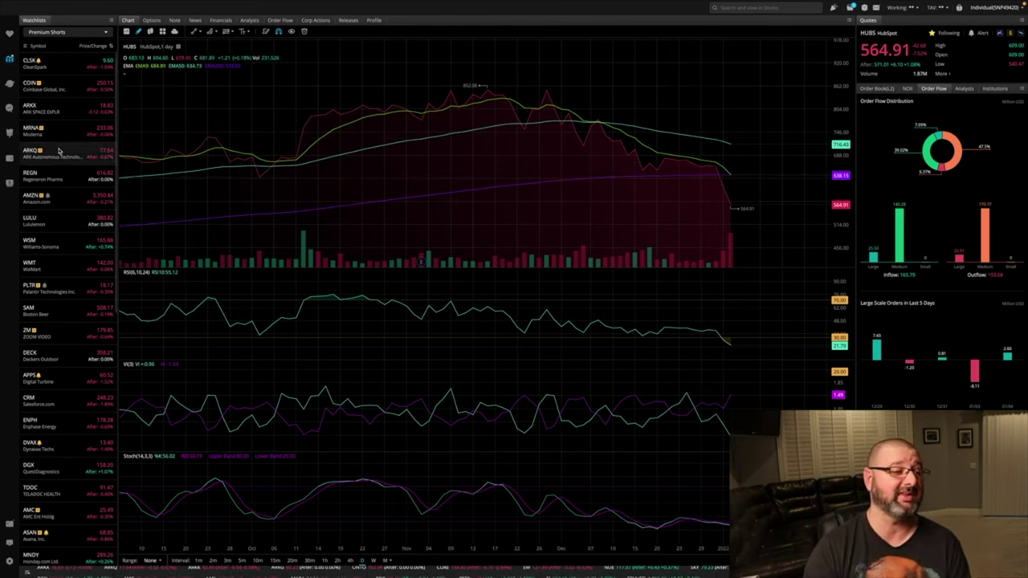
Step: Step through the CLSK, COIN, ARKX, MRNA, ARKQ and REGN daily charts
{"action": "left_click", "coordinate": [57, 69]}
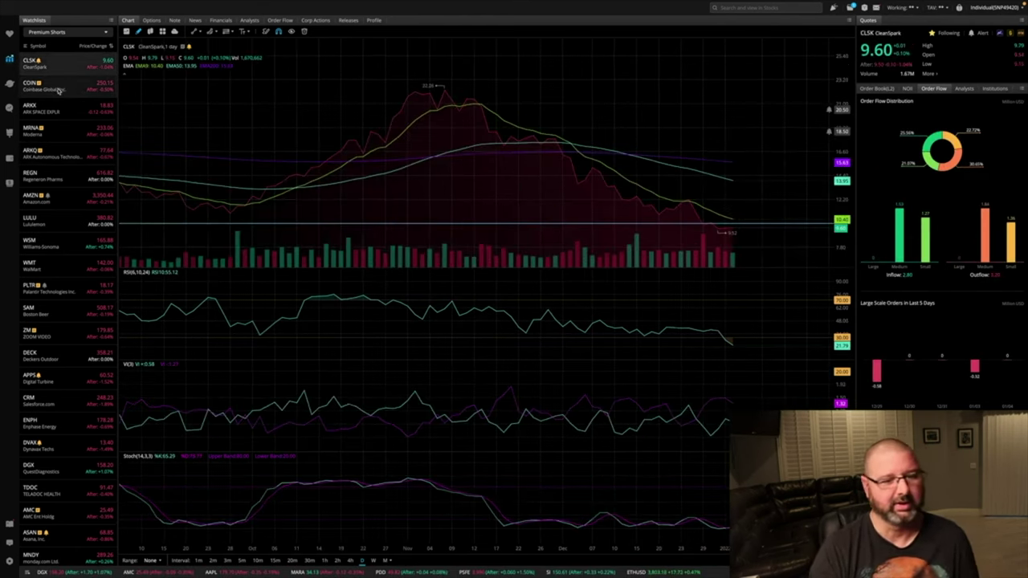
{"action": "left_click", "coordinate": [58, 90]}
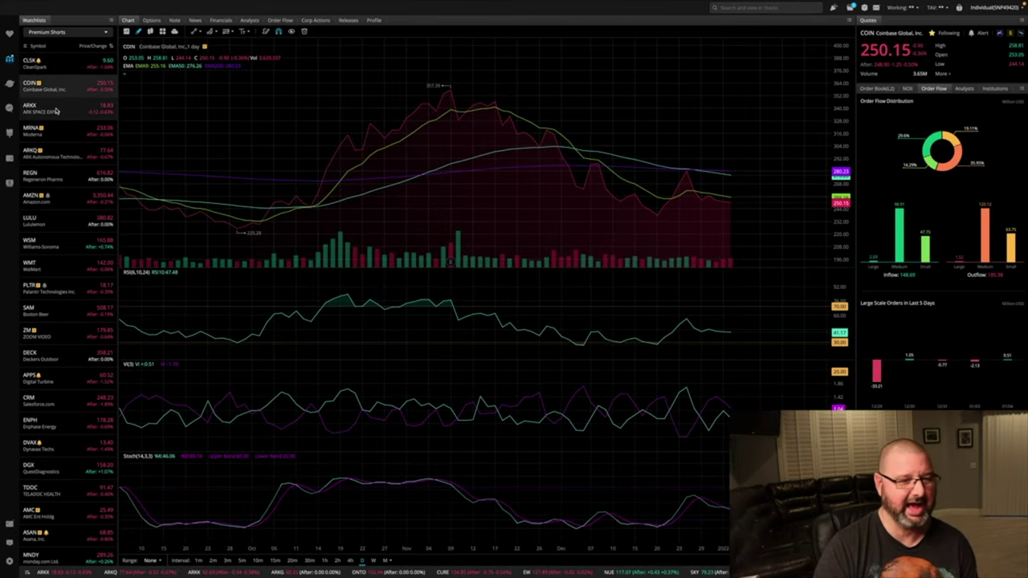
{"action": "left_click", "coordinate": [56, 112]}
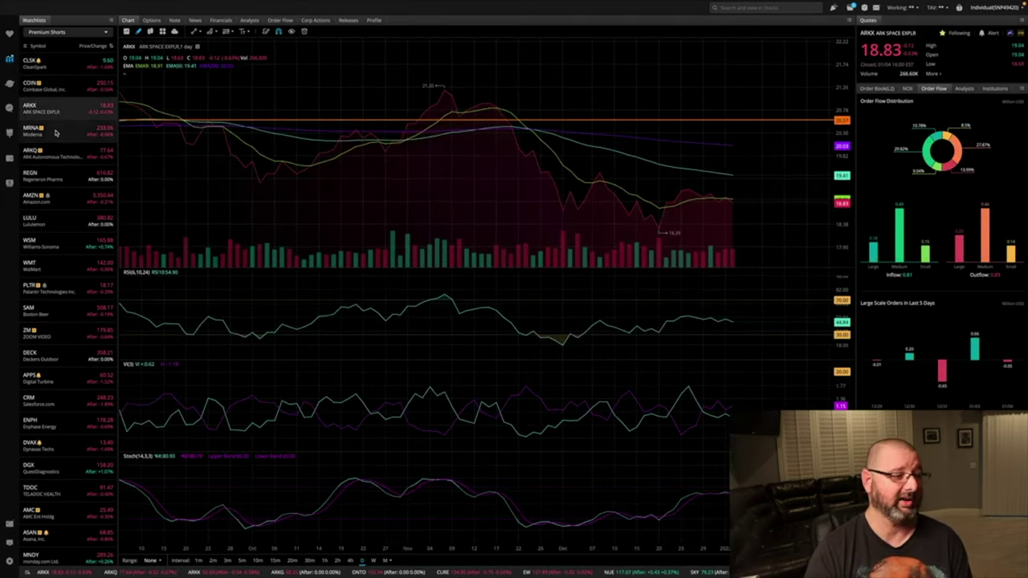
{"action": "left_click", "coordinate": [55, 133]}
{"action": "scroll", "coordinate": [59, 156], "scroll_direction": "down", "scroll_amount": 2}
{"action": "scroll", "coordinate": [62, 161], "scroll_direction": "up", "scroll_amount": 3}
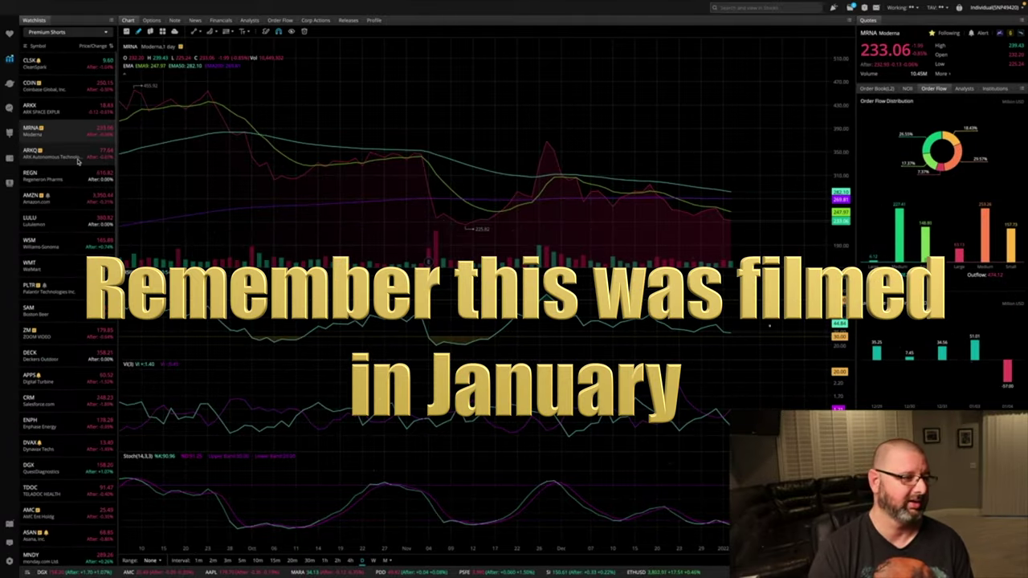
{"action": "left_click", "coordinate": [64, 154]}
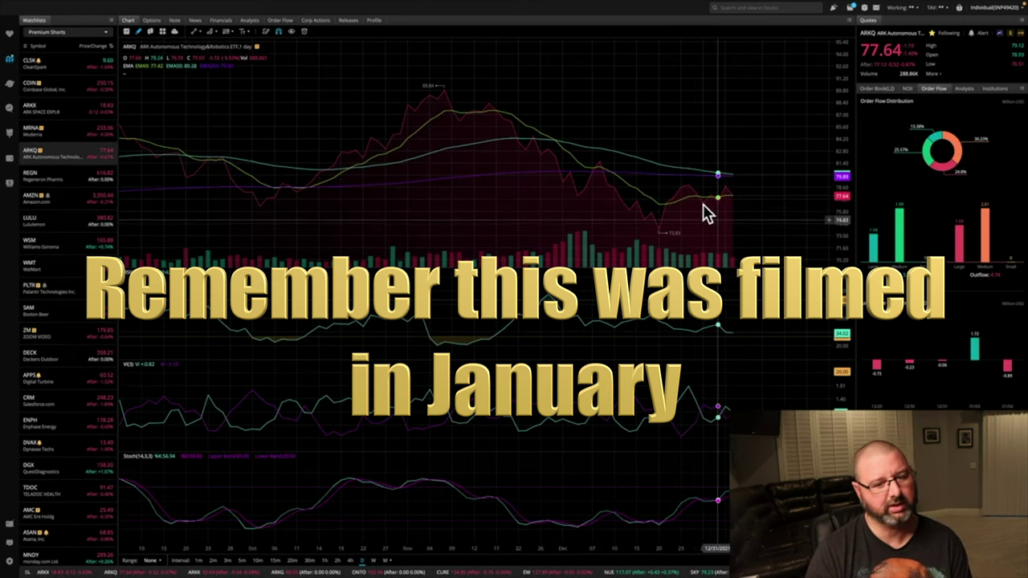
{"action": "left_click", "coordinate": [64, 178]}
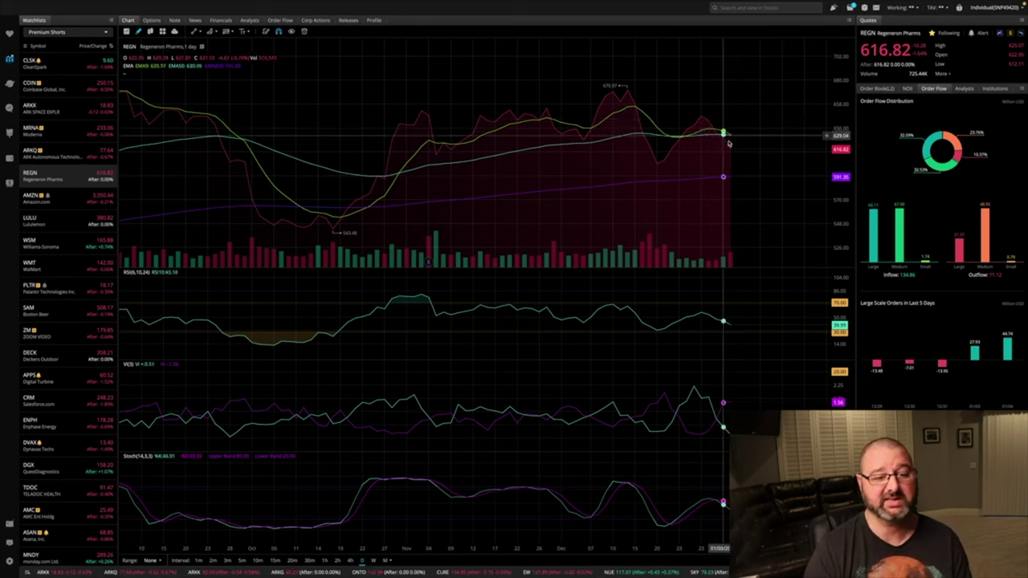
Step: Scroll the current chart and step the price readout back bar by bar
{"action": "scroll", "coordinate": [732, 152], "scroll_direction": "down", "scroll_amount": 1}
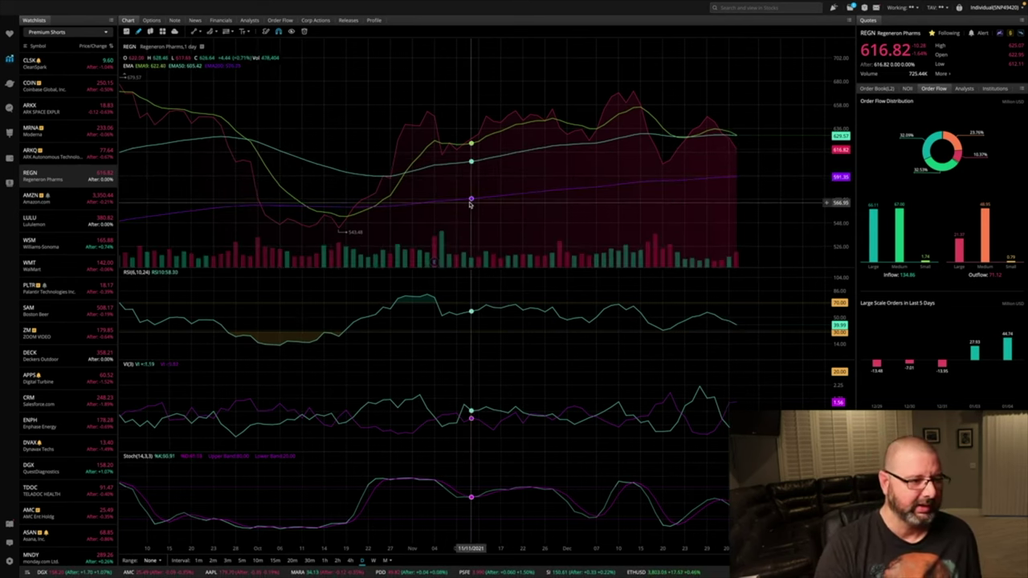
{"action": "scroll", "coordinate": [429, 216], "scroll_direction": "down", "scroll_amount": 3}
{"action": "key", "text": "Left"}
{"action": "key", "text": "Left"}
{"action": "key", "text": "Left"}
{"action": "key", "text": "Left"}
{"action": "key", "text": "Left"}
{"action": "key", "text": "Left"}
{"action": "key", "text": "Left"}
{"action": "key", "text": "Left"}
{"action": "key", "text": "Left"}
{"action": "key", "text": "Left"}
{"action": "key", "text": "Left"}
{"action": "key", "text": "Left"}
{"action": "key", "text": "Left"}
{"action": "key", "text": "Left"}
{"action": "key", "text": "Left"}
{"action": "key", "text": "Left"}
{"action": "key", "text": "Left"}
{"action": "key", "text": "Left"}
{"action": "key", "text": "Left"}
{"action": "key", "text": "Left"}
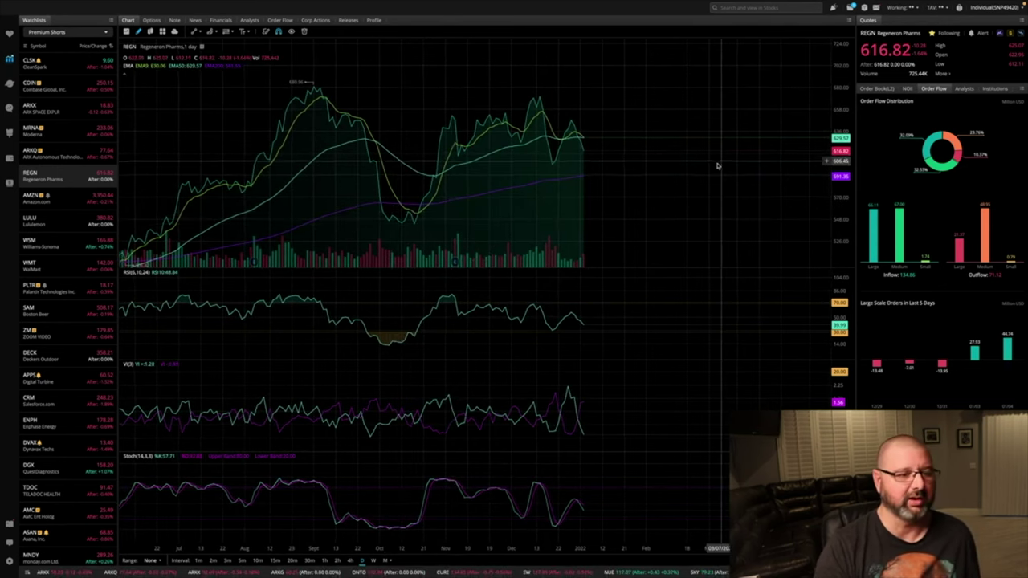
{"action": "scroll", "coordinate": [711, 169], "scroll_direction": "up", "scroll_amount": 2}
{"action": "scroll", "coordinate": [711, 169], "scroll_direction": "up", "scroll_amount": 4}
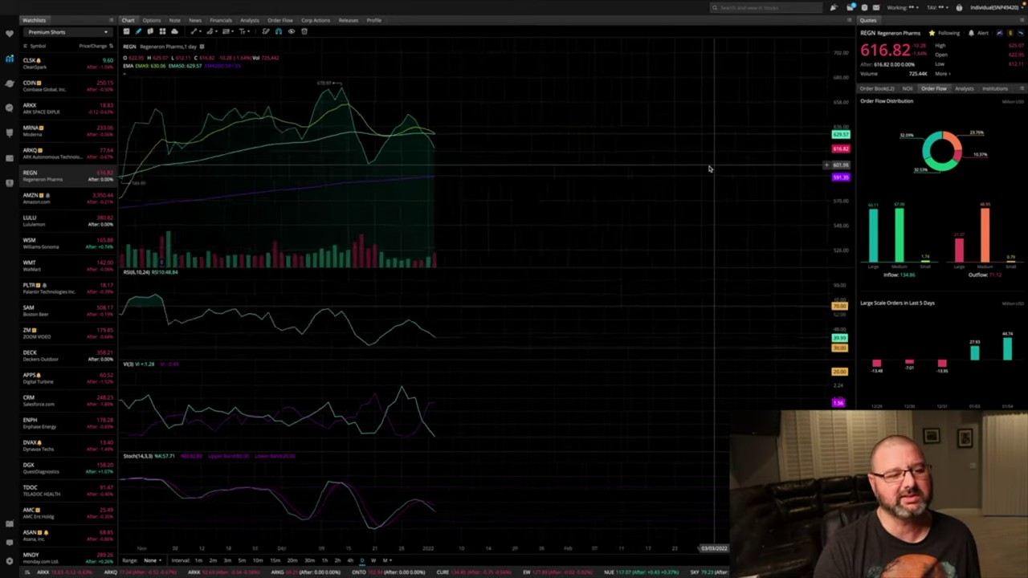
{"action": "scroll", "coordinate": [709, 169], "scroll_direction": "up", "scroll_amount": 3}
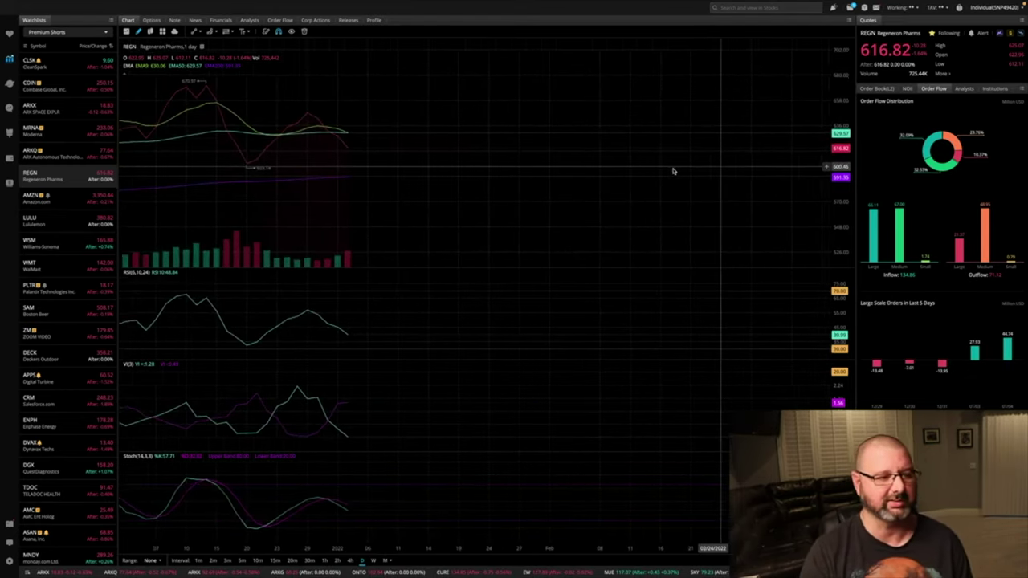
{"action": "scroll", "coordinate": [673, 171], "scroll_direction": "left", "scroll_amount": 3}
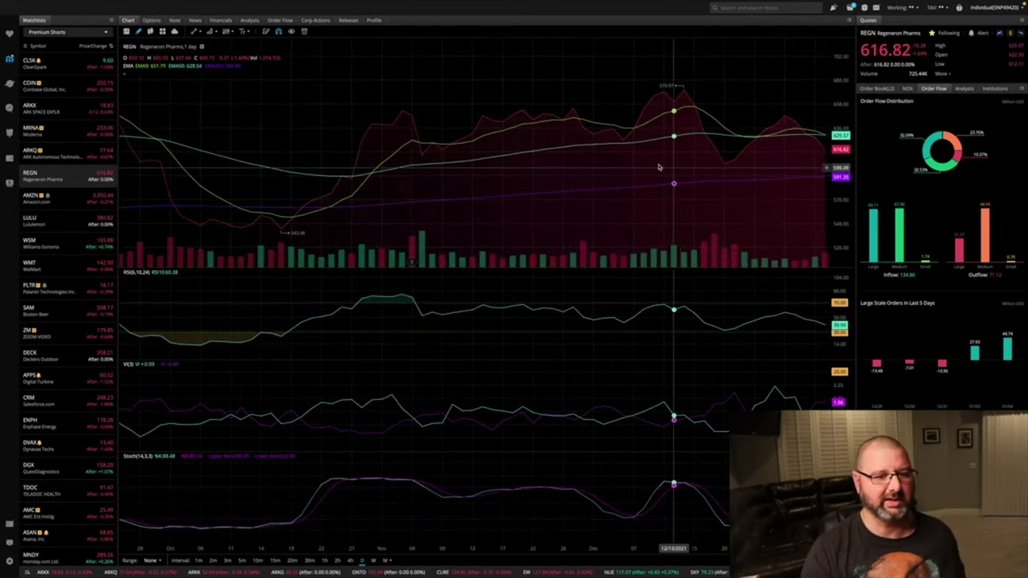
{"action": "scroll", "coordinate": [646, 151], "scroll_direction": "right", "scroll_amount": 2}
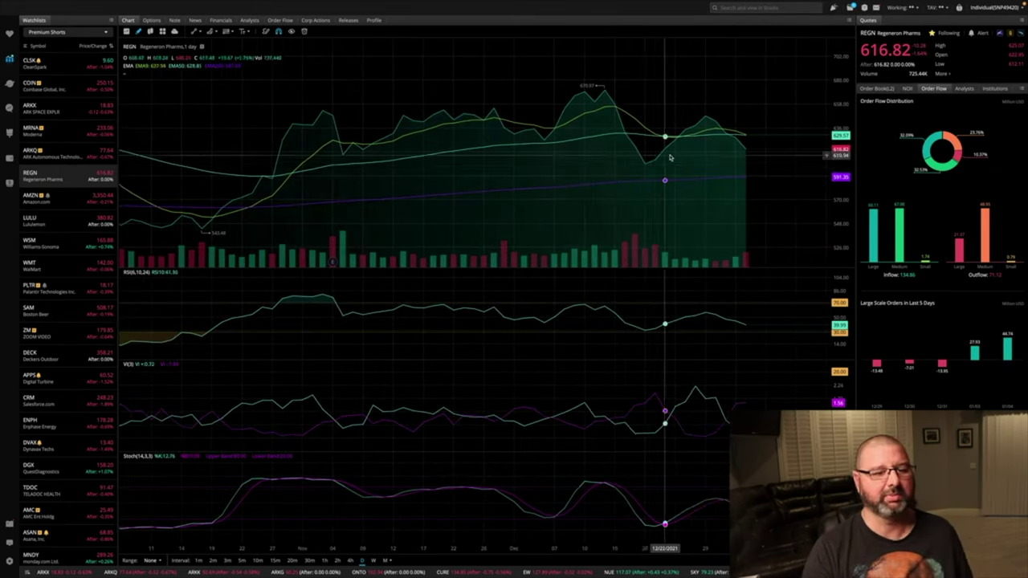
Step: Load the AMZN, LULU and WSM daily charts in turn
{"action": "left_click", "coordinate": [70, 204]}
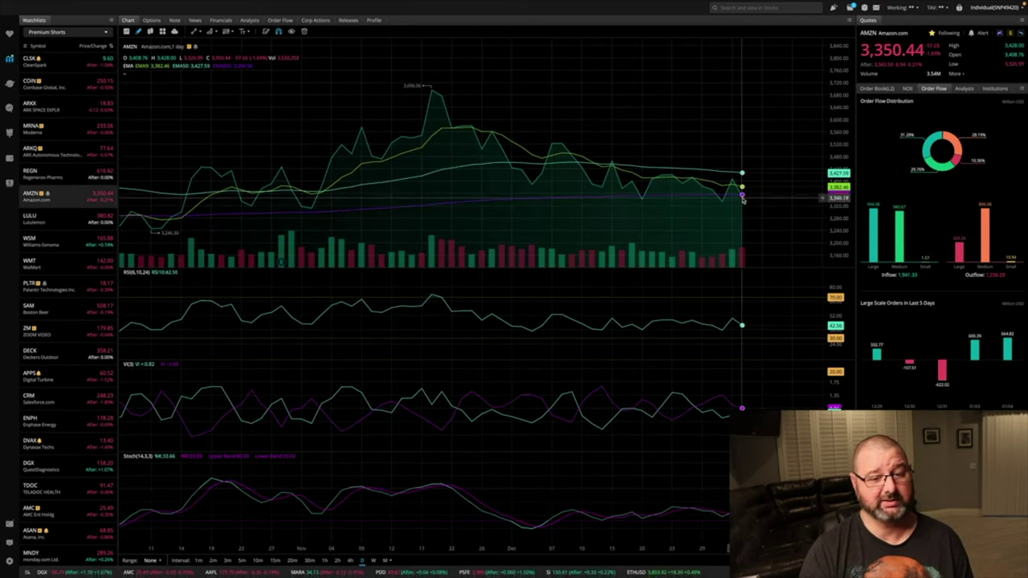
{"action": "left_click", "coordinate": [69, 221]}
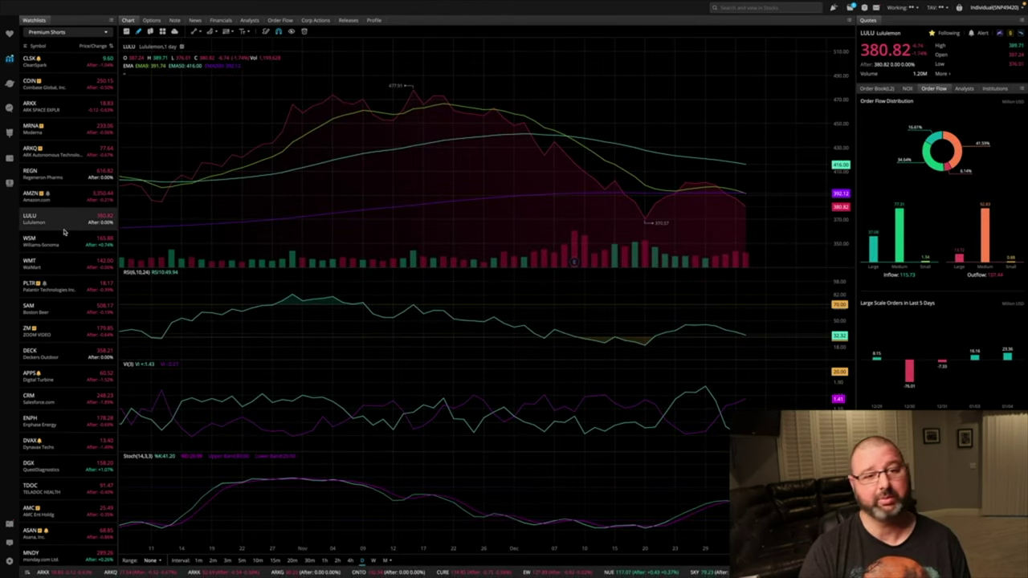
{"action": "scroll", "coordinate": [62, 236], "scroll_direction": "down", "scroll_amount": 1}
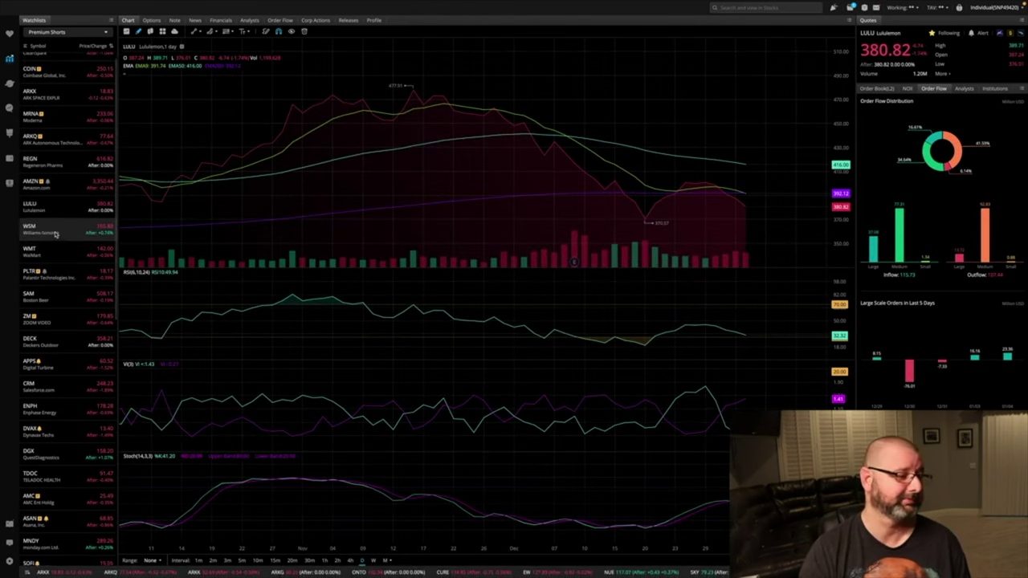
{"action": "left_click", "coordinate": [55, 234]}
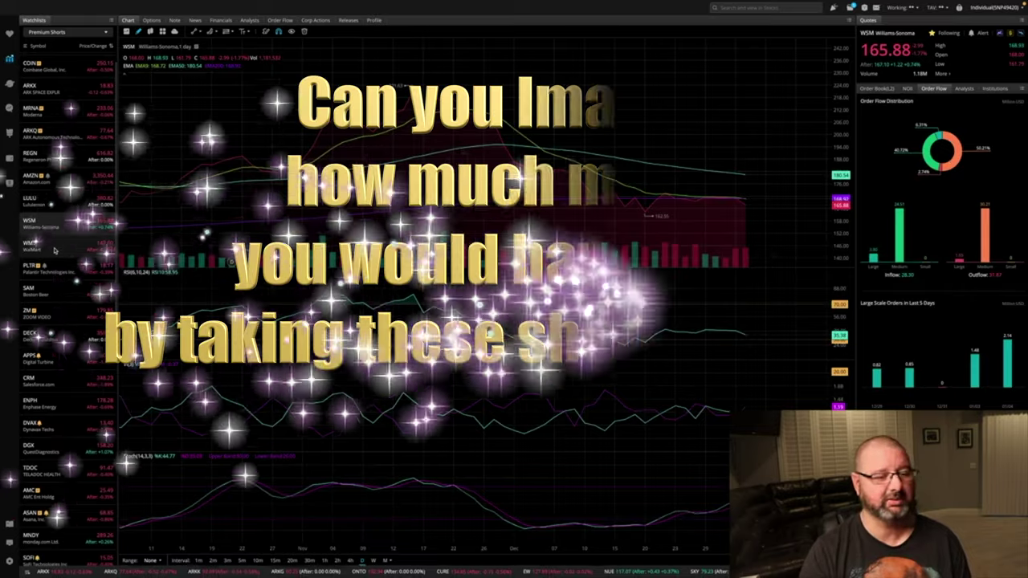
Step: Review the PLTR, SAM, ZM and DECK daily charts
{"action": "left_click", "coordinate": [57, 268]}
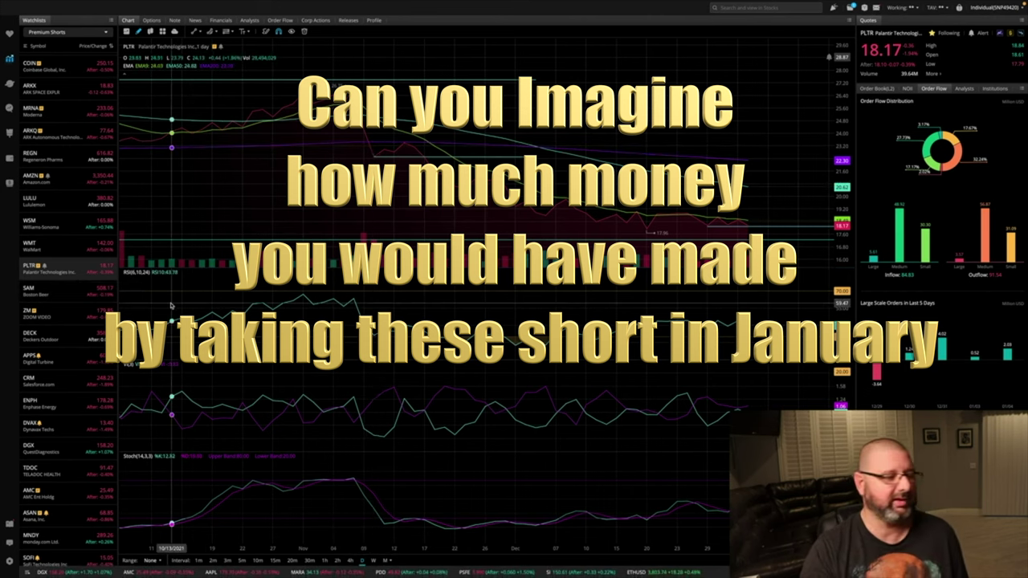
{"action": "left_click", "coordinate": [56, 292]}
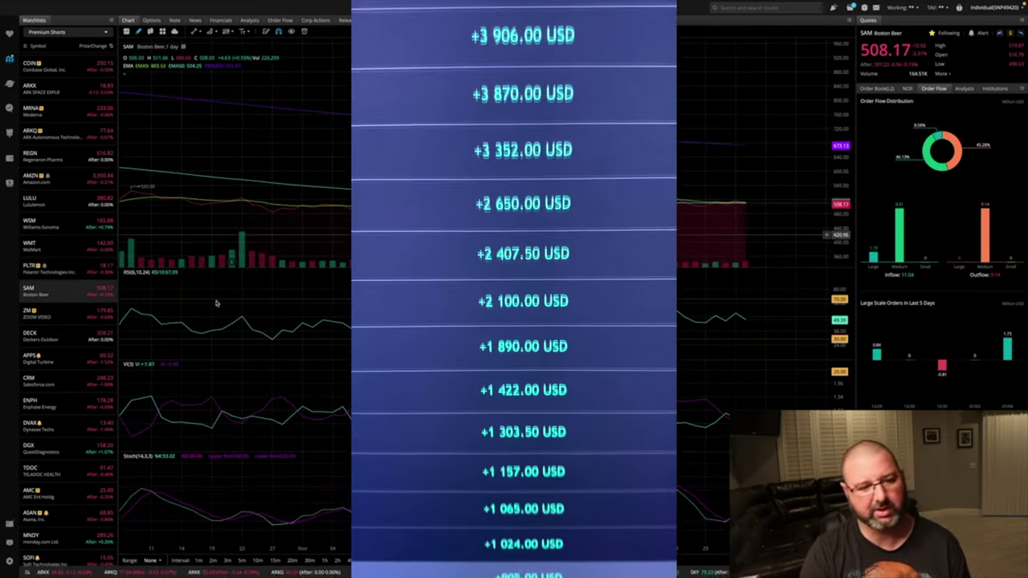
{"action": "left_click", "coordinate": [66, 313]}
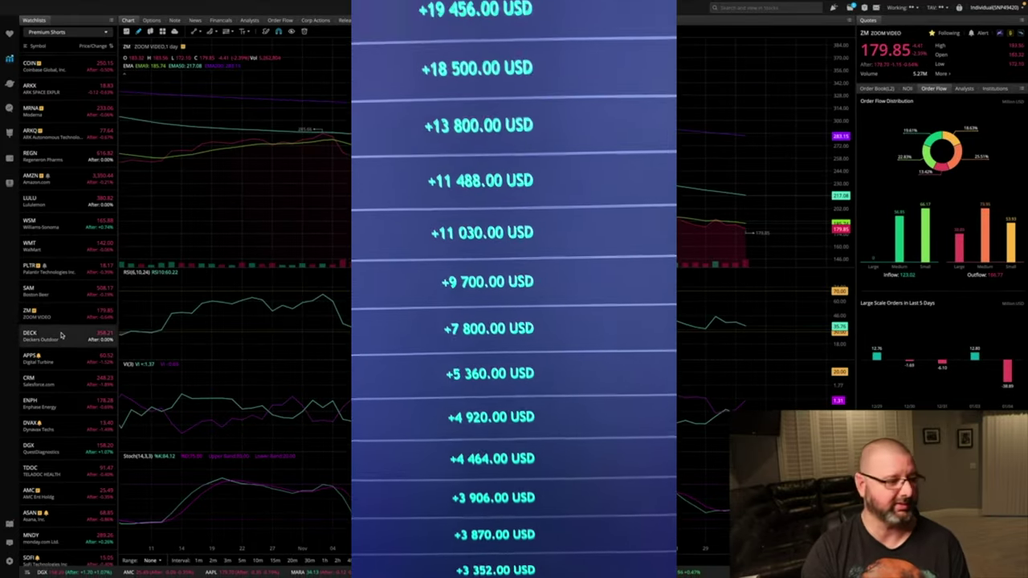
{"action": "left_click", "coordinate": [61, 334]}
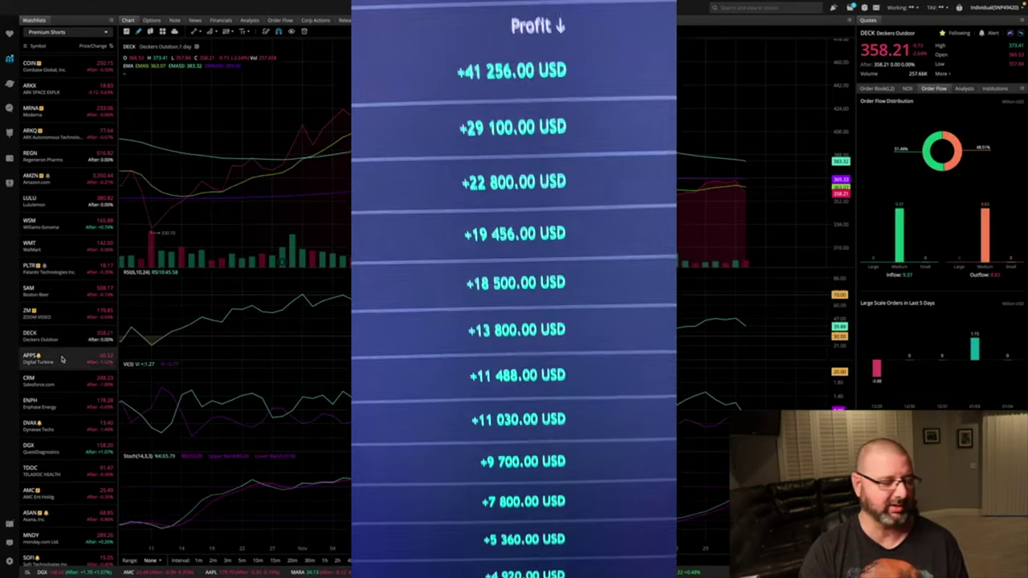
Step: Review the APPS, CRM, ENPH and DVAX daily charts
{"action": "left_click", "coordinate": [61, 359]}
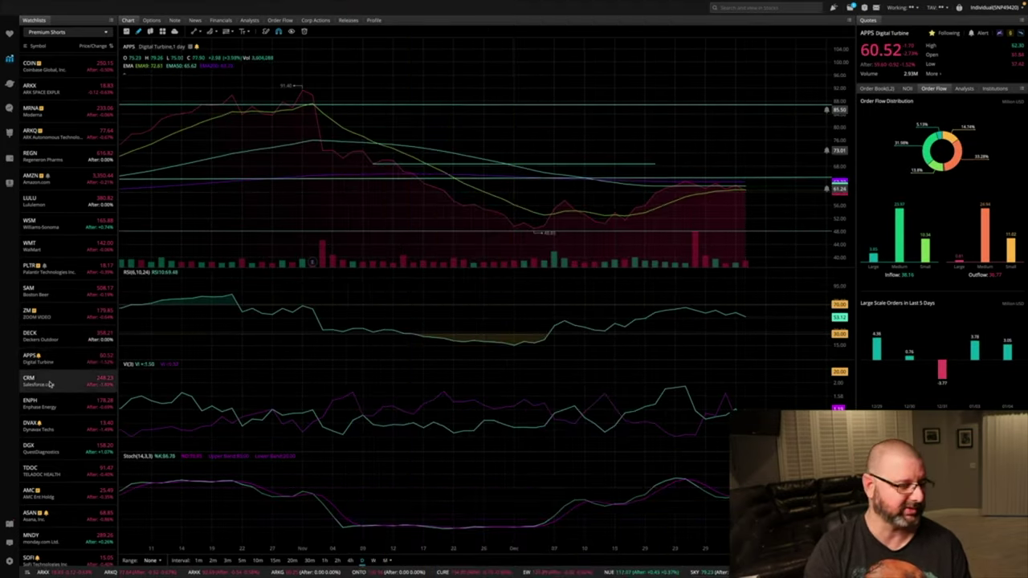
{"action": "left_click", "coordinate": [50, 381]}
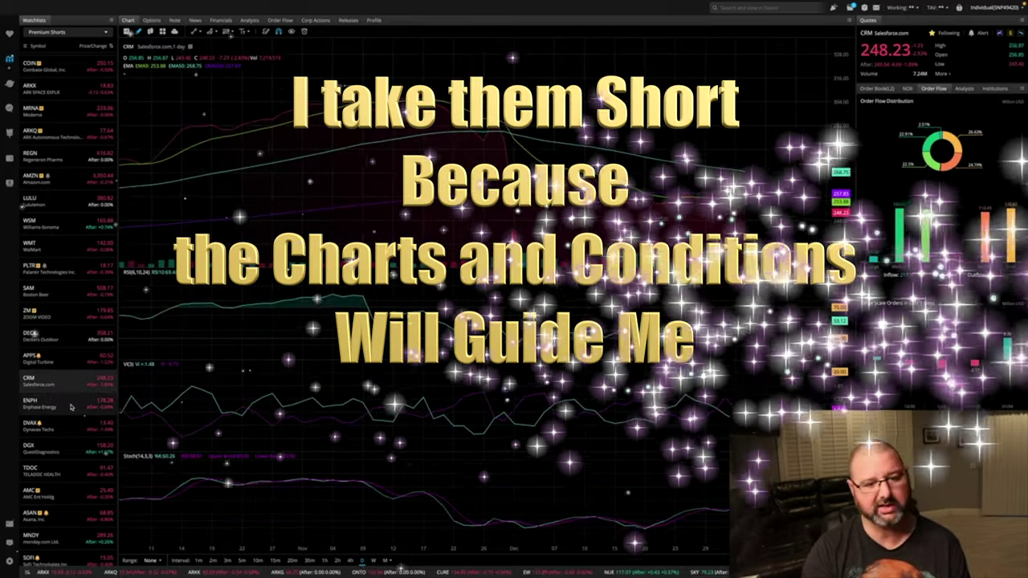
{"action": "left_click", "coordinate": [71, 405]}
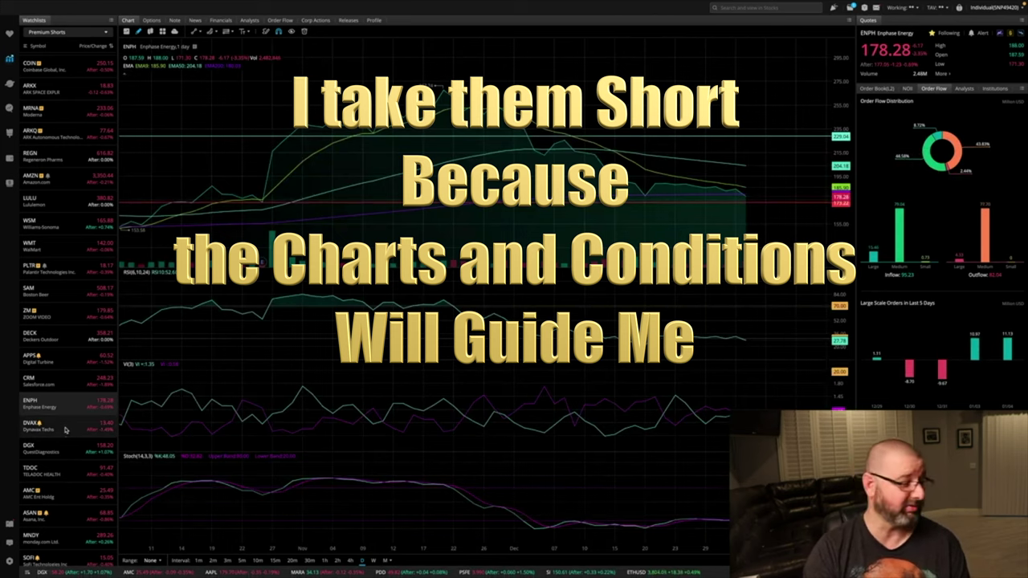
{"action": "left_click", "coordinate": [59, 429]}
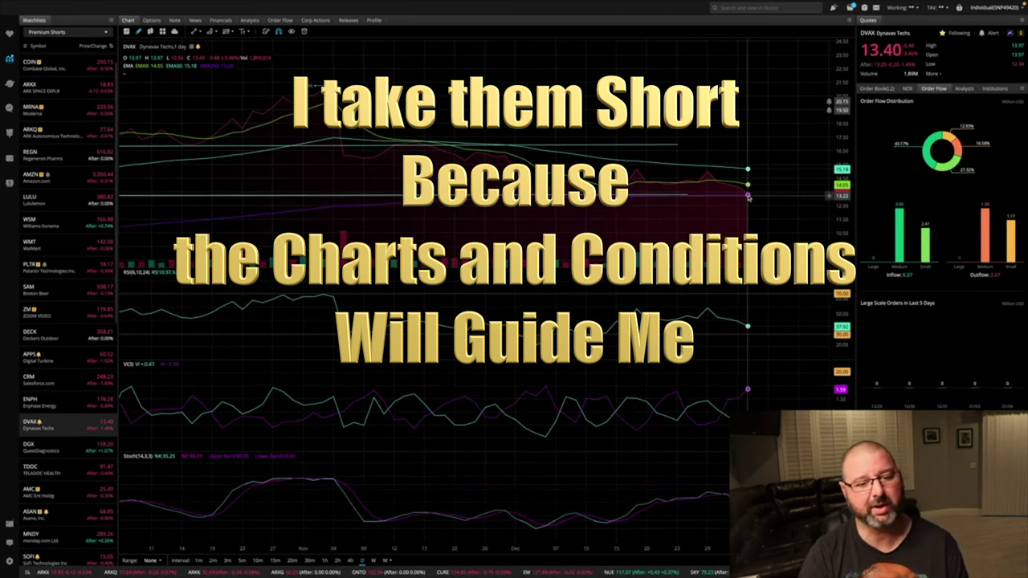
Step: Load the DGX, TDOC and then AMC daily charts, ending at AMC 25.49
{"action": "left_click", "coordinate": [46, 454]}
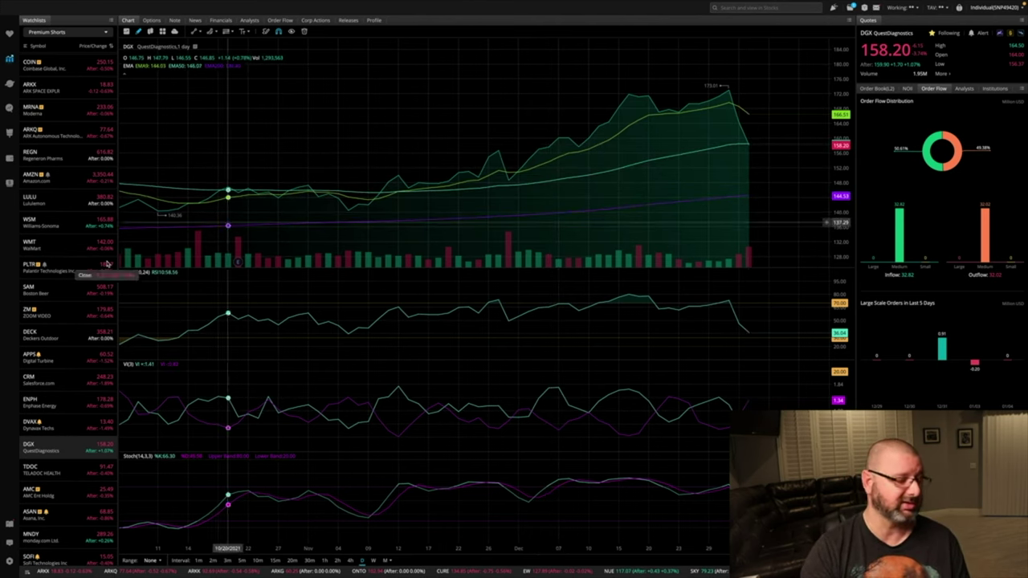
{"action": "left_click", "coordinate": [67, 477]}
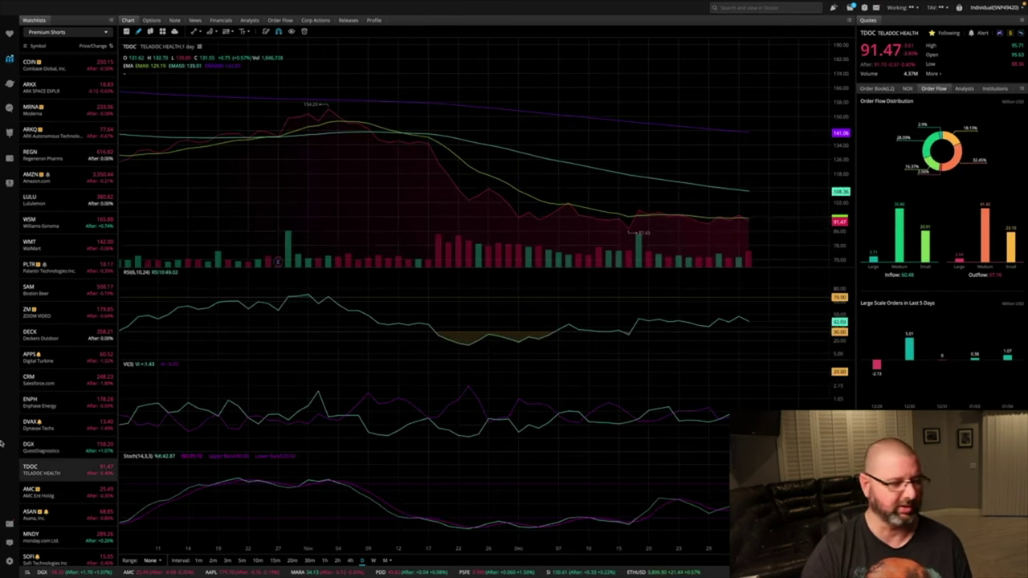
{"action": "left_click", "coordinate": [63, 498]}
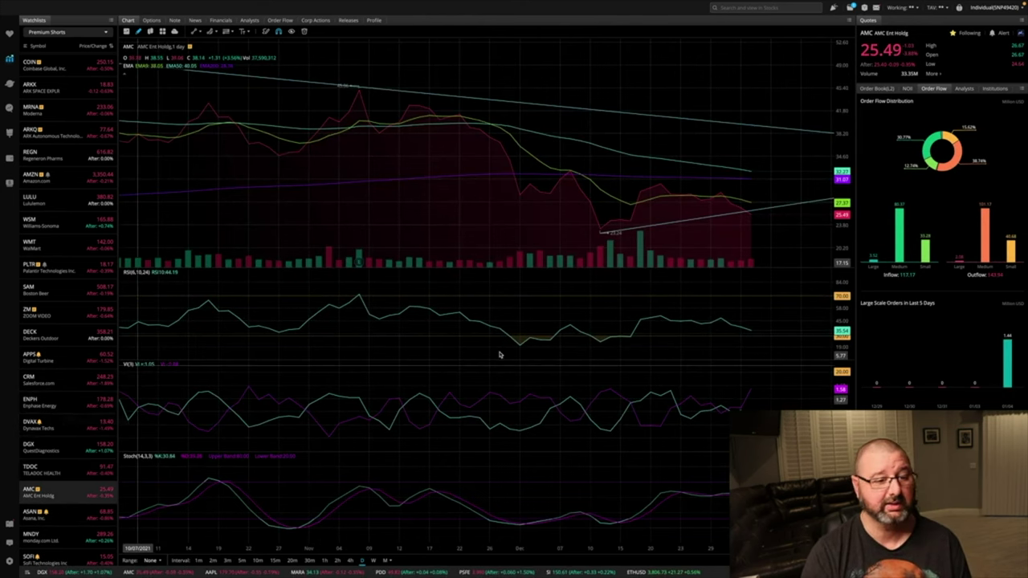
Step: Review ASAN, MNDY, SOFI, DKNG and NOW, returning to DKNG at 26.63
{"action": "scroll", "coordinate": [50, 457], "scroll_direction": "down", "scroll_amount": 3}
{"action": "scroll", "coordinate": [49, 457], "scroll_direction": "down", "scroll_amount": 3}
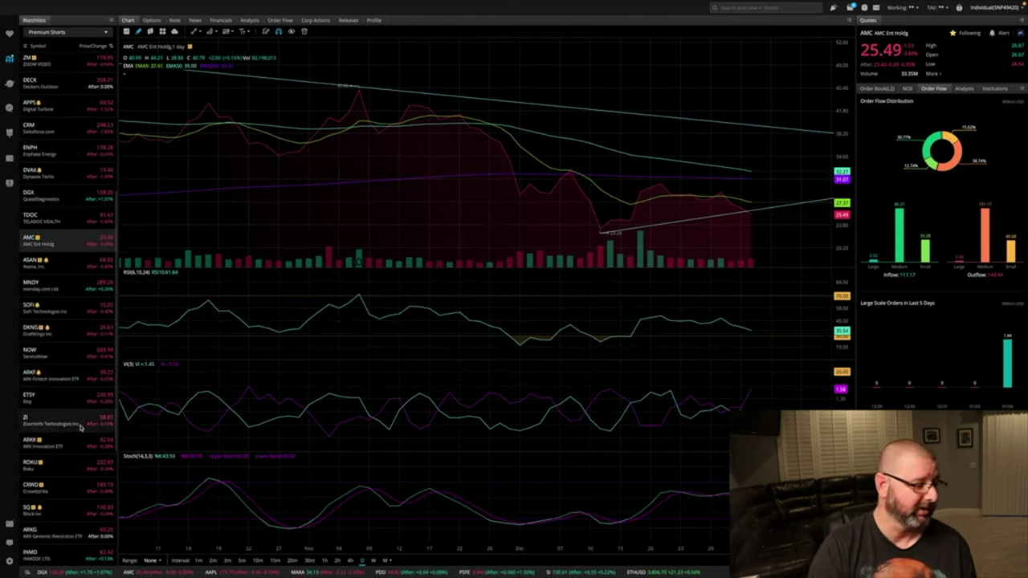
{"action": "left_click", "coordinate": [71, 265]}
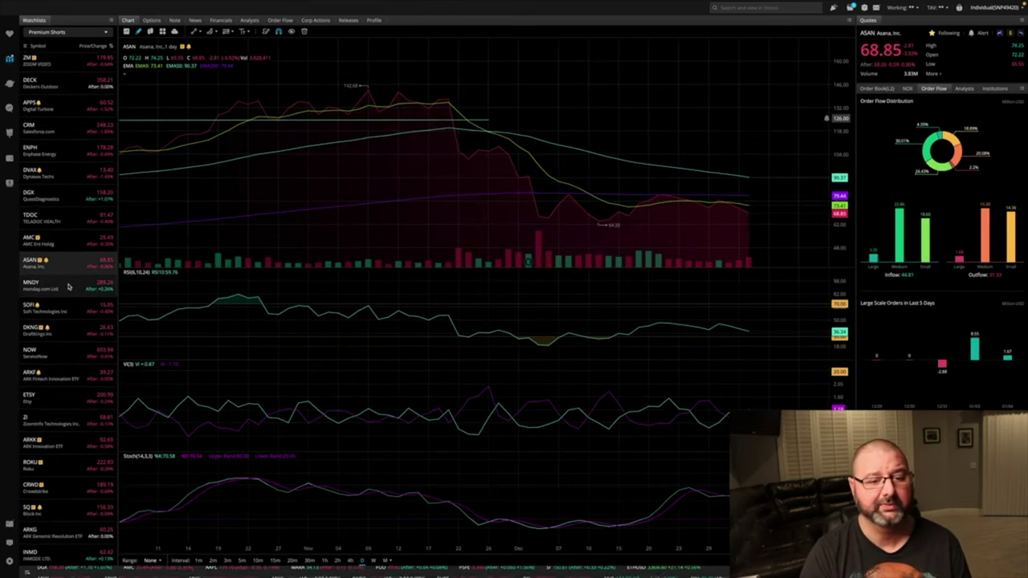
{"action": "left_click", "coordinate": [68, 287]}
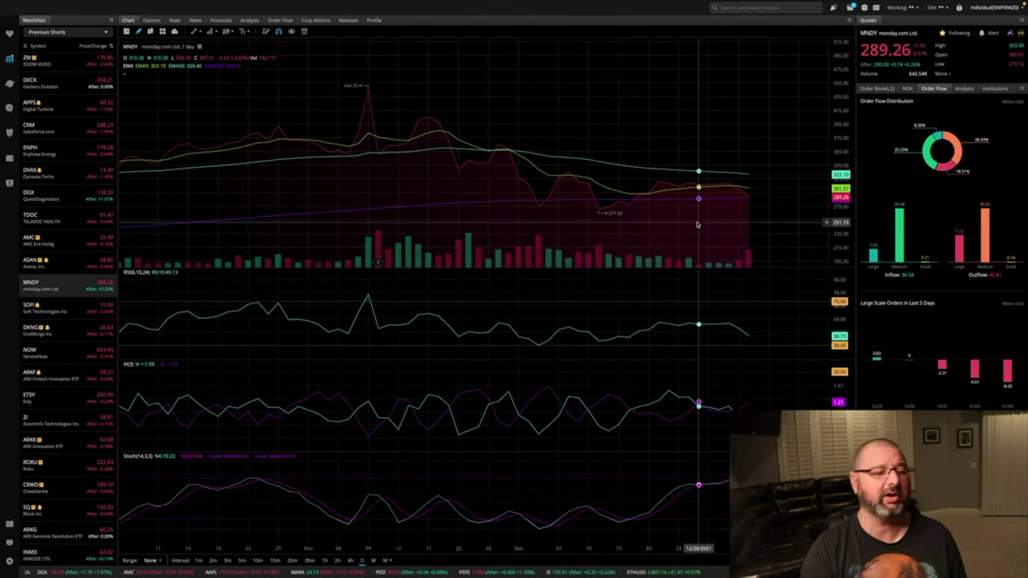
{"action": "left_click", "coordinate": [64, 312]}
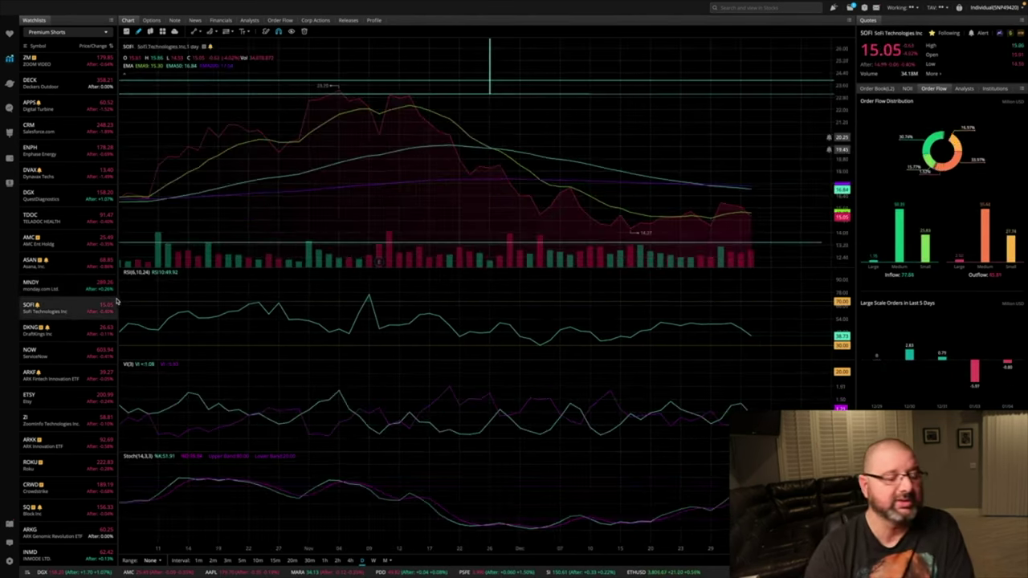
{"action": "left_click", "coordinate": [96, 329]}
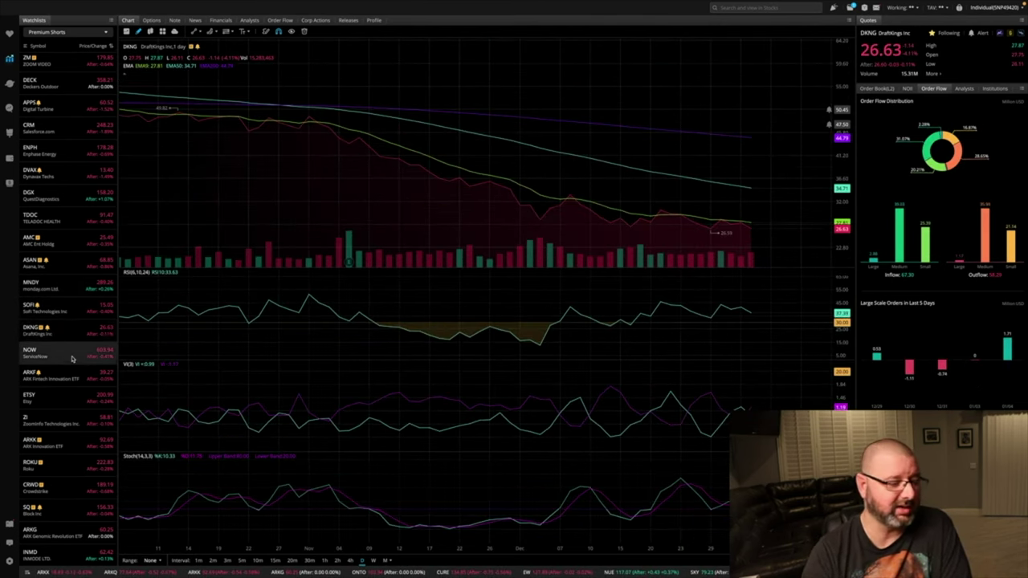
{"action": "left_click", "coordinate": [72, 357]}
{"action": "left_click", "coordinate": [66, 329]}
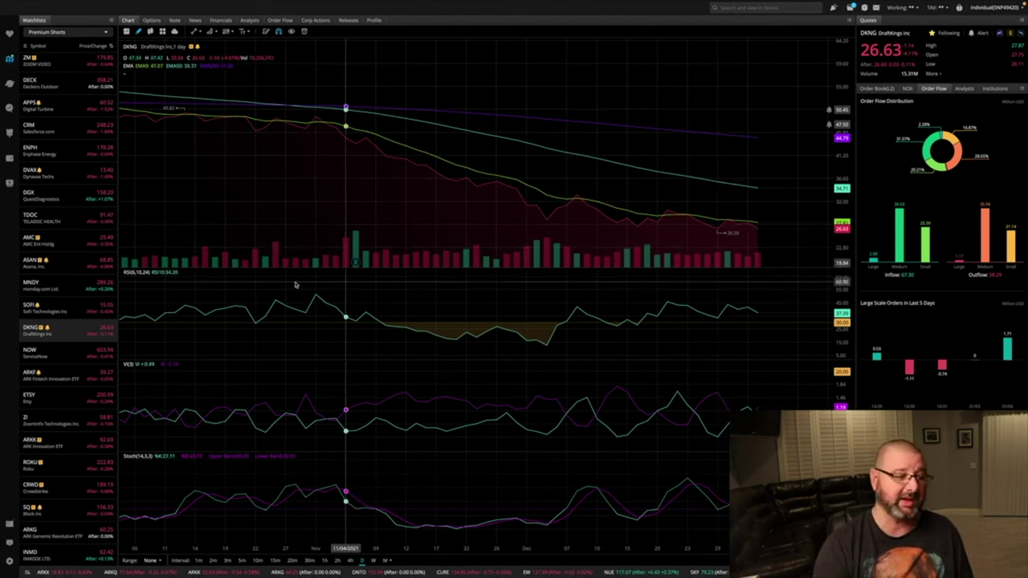
Step: Step through the ARKF, ETSY, ZI, ARKK, ROKU, CRWD and SQ daily charts
{"action": "left_click", "coordinate": [73, 379]}
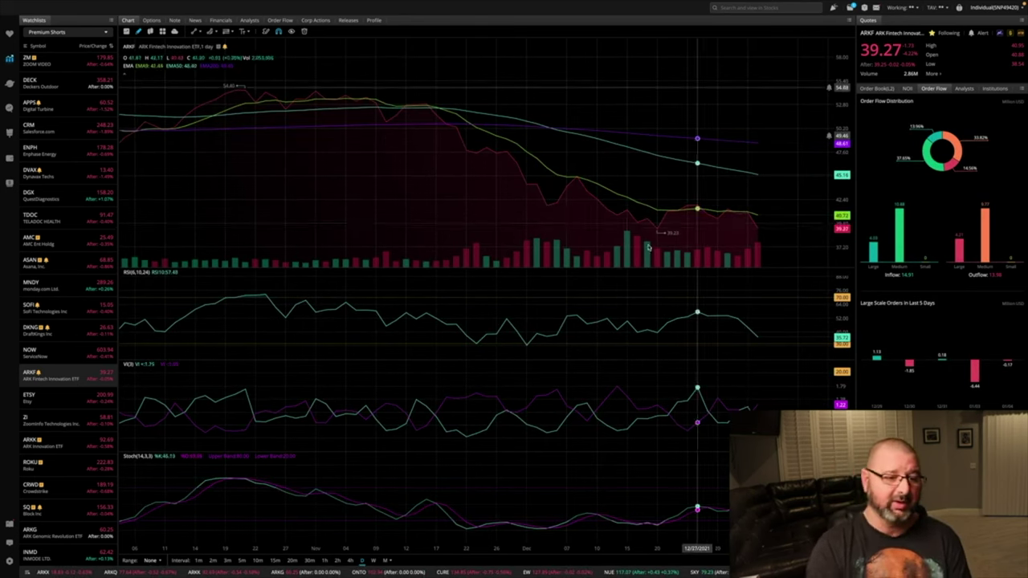
{"action": "left_click", "coordinate": [62, 396]}
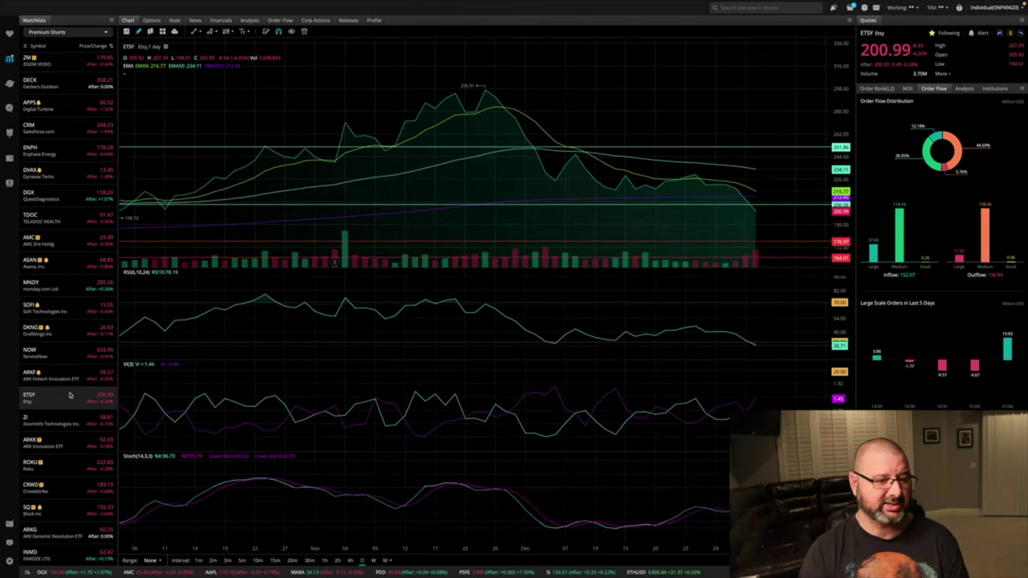
{"action": "left_click", "coordinate": [68, 424]}
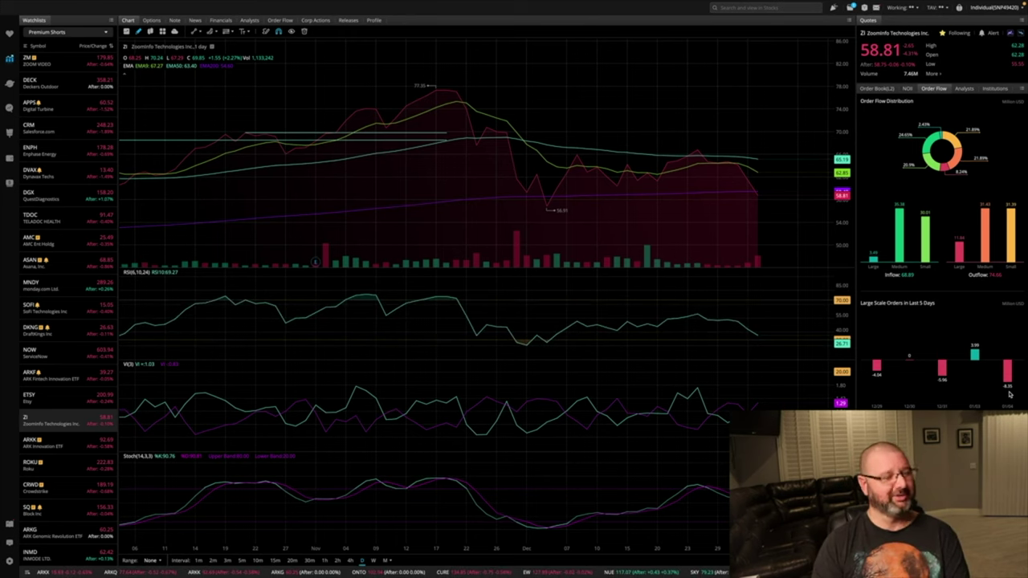
{"action": "left_click", "coordinate": [70, 448]}
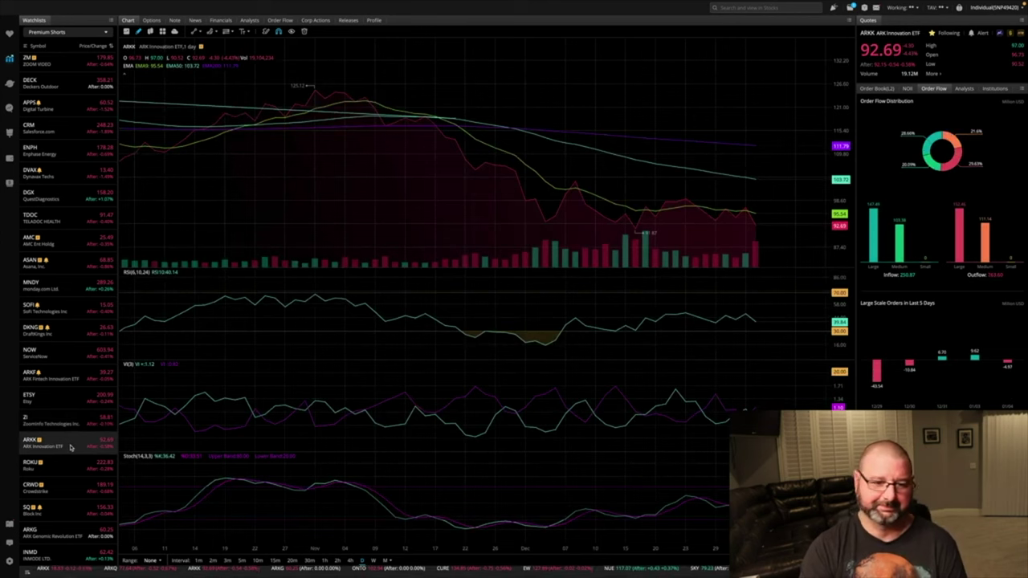
{"action": "left_click", "coordinate": [62, 465]}
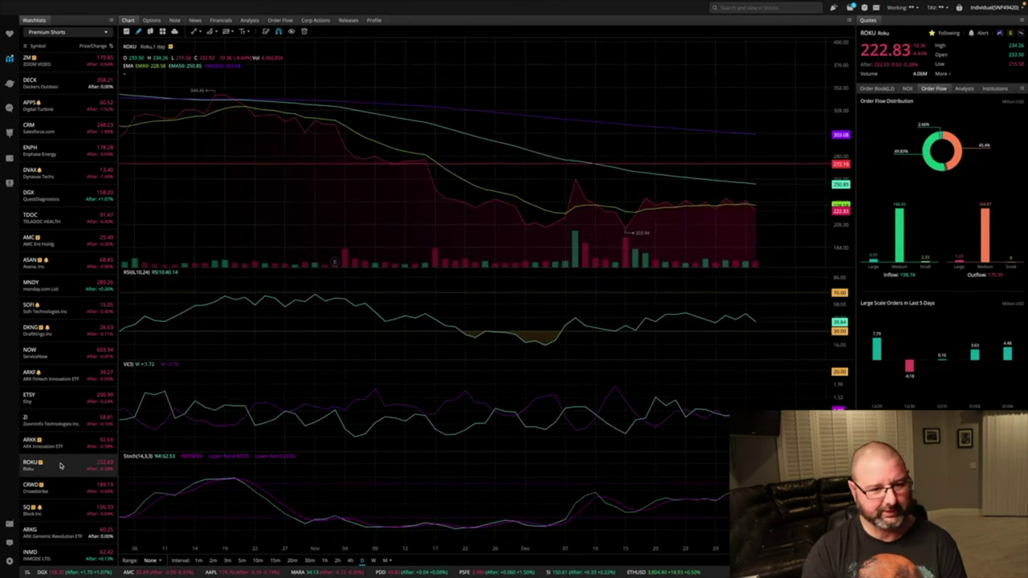
{"action": "left_click", "coordinate": [64, 490]}
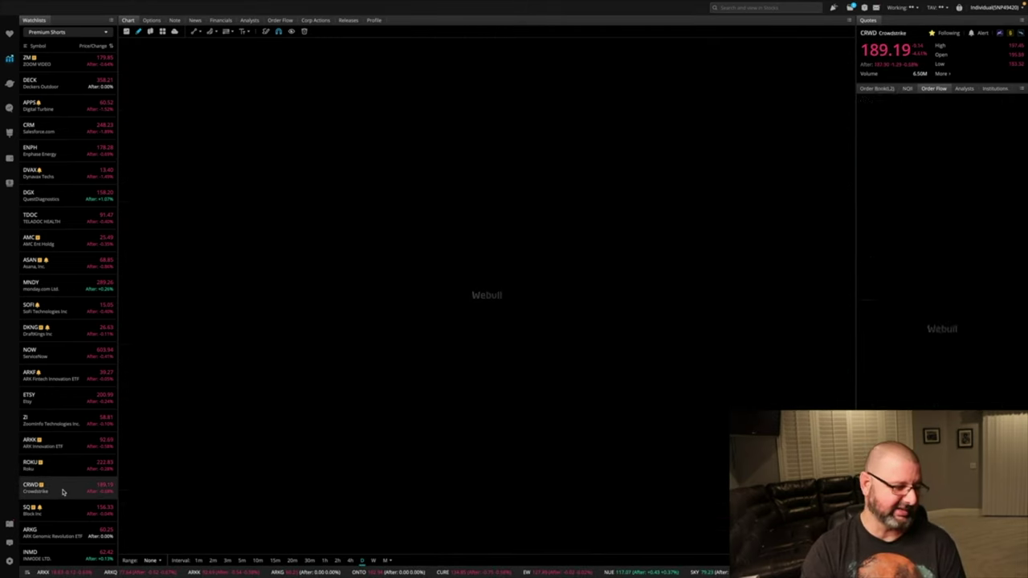
{"action": "scroll", "coordinate": [65, 492], "scroll_direction": "down", "scroll_amount": 5}
{"action": "left_click", "coordinate": [74, 285]}
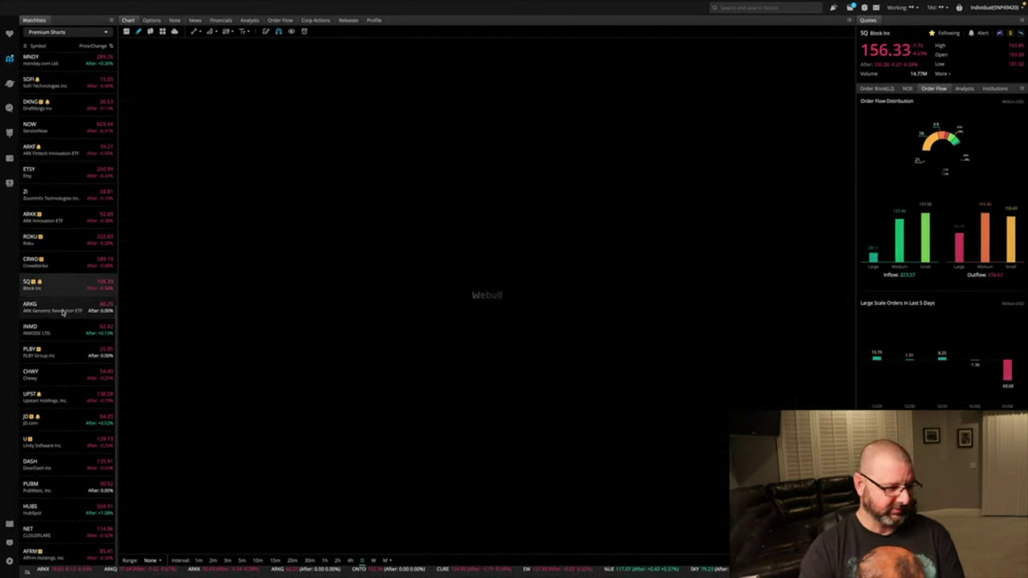
Step: Review ARKG, INMD, CRWD, ROKU, ZI, INMD again, then PLBY at 25.95
{"action": "left_click", "coordinate": [63, 310]}
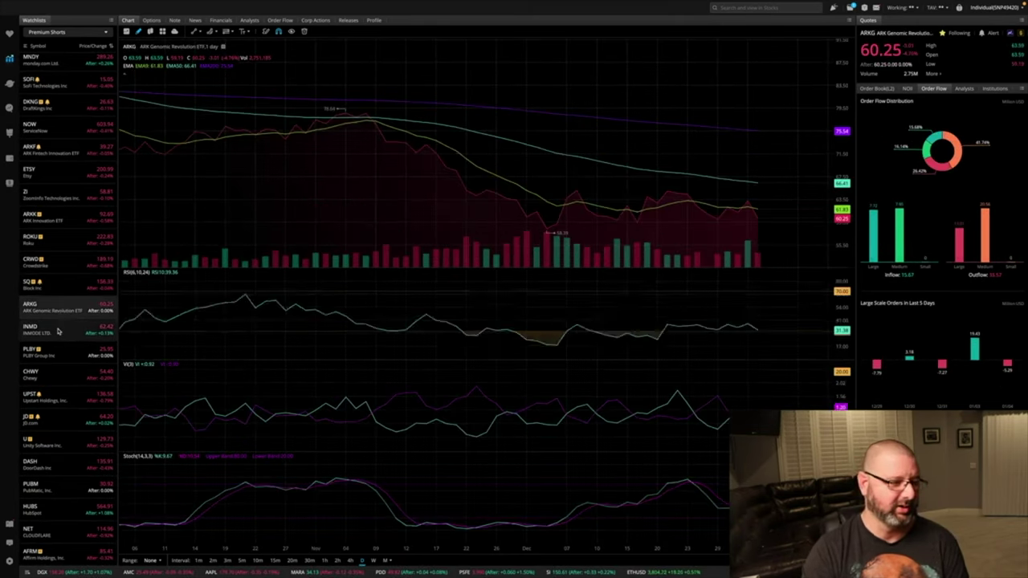
{"action": "left_click", "coordinate": [58, 332]}
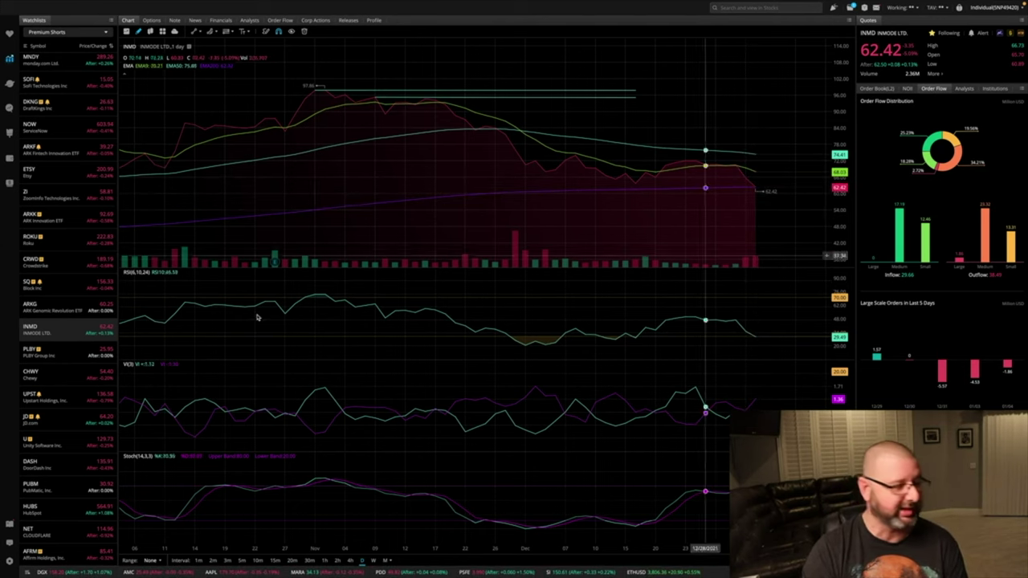
{"action": "left_click", "coordinate": [53, 265]}
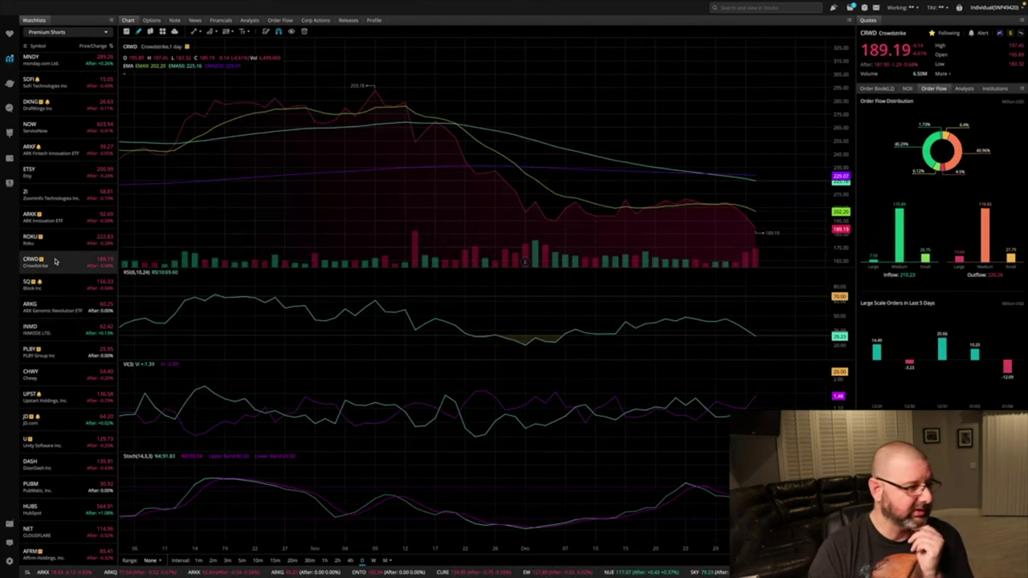
{"action": "left_click", "coordinate": [55, 243]}
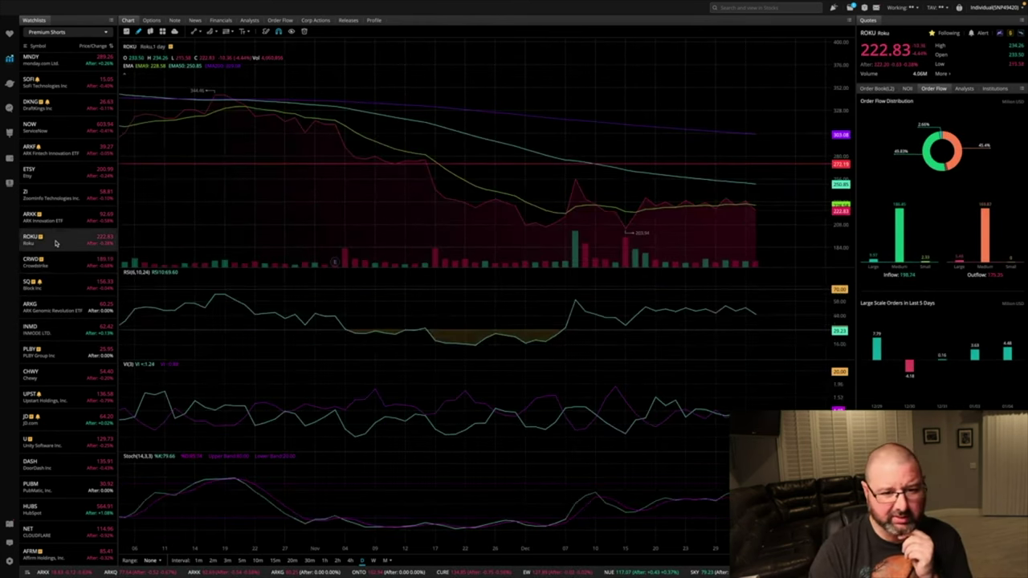
{"action": "left_click", "coordinate": [49, 194]}
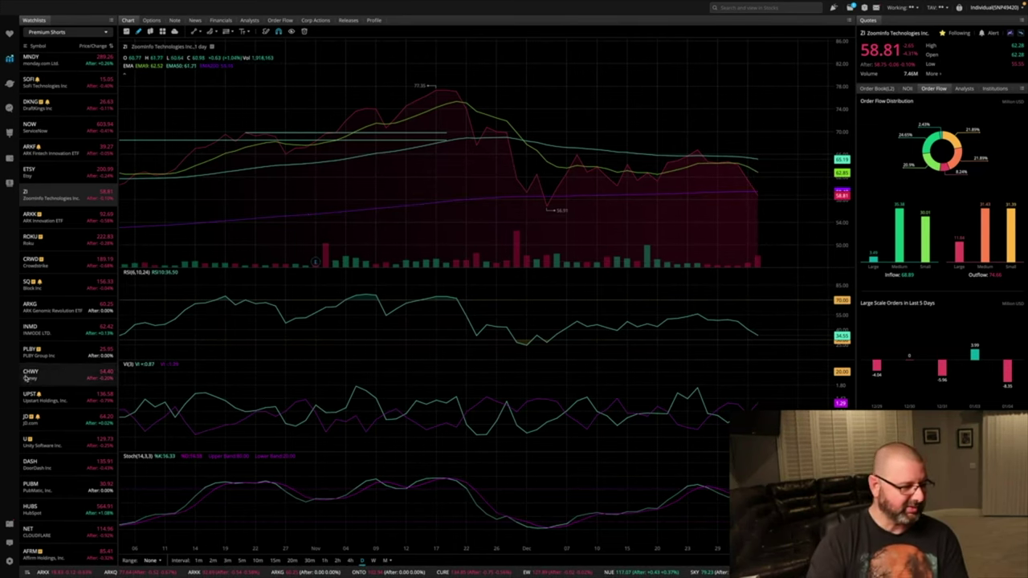
{"action": "left_click", "coordinate": [55, 335]}
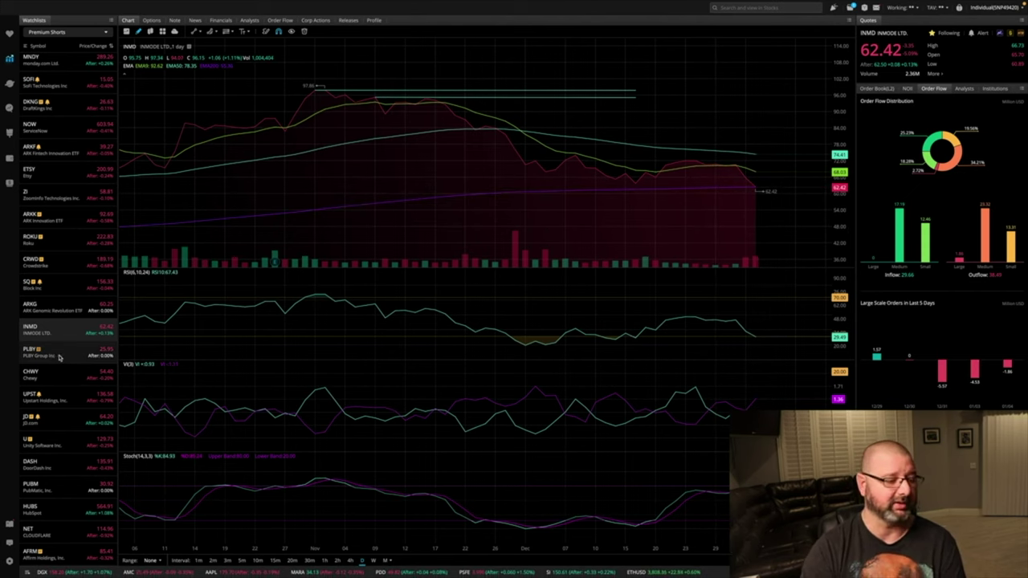
{"action": "left_click", "coordinate": [58, 356]}
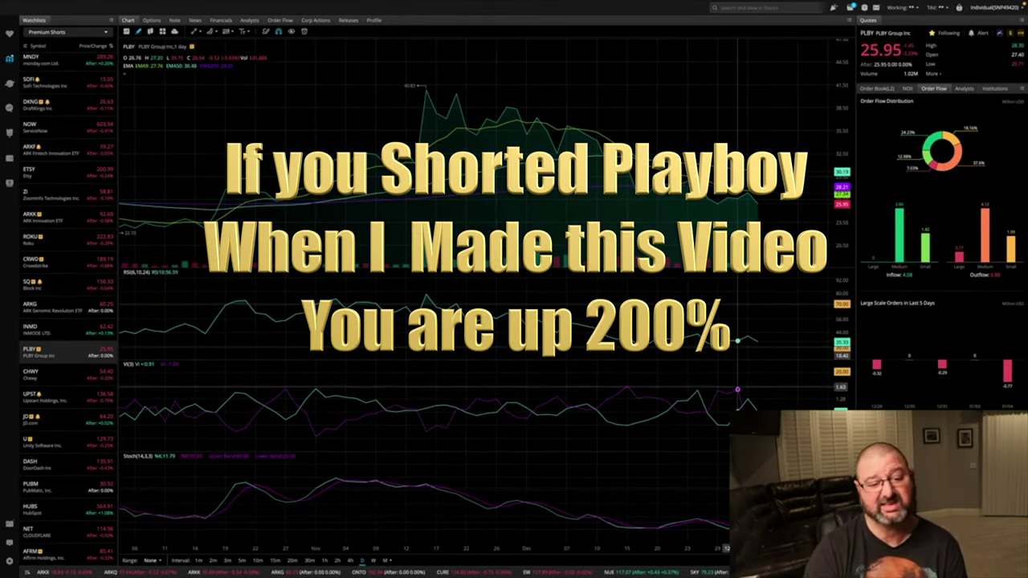
Step: Flip through the CHWY, UPST and U watchlist charts, ending on DoorDash (DASH) at 135.91
{"action": "left_click", "coordinate": [62, 373]}
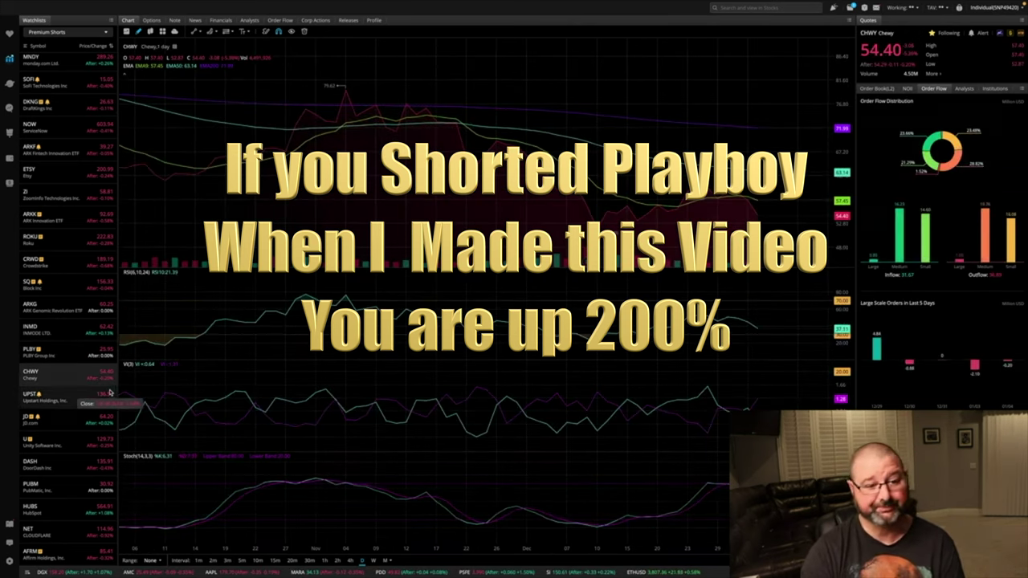
{"action": "left_click", "coordinate": [46, 399]}
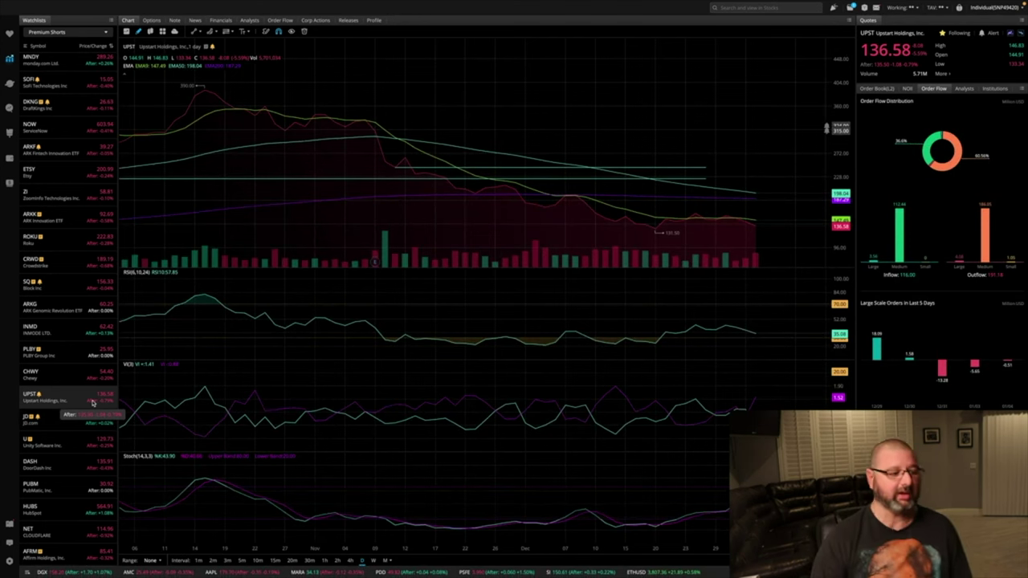
{"action": "left_click", "coordinate": [63, 442]}
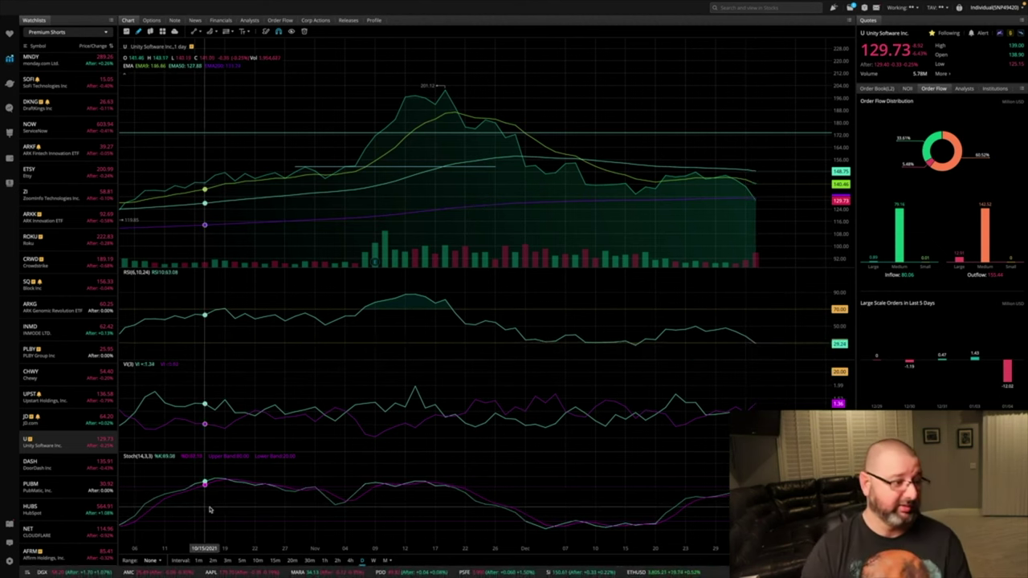
{"action": "left_click", "coordinate": [61, 464]}
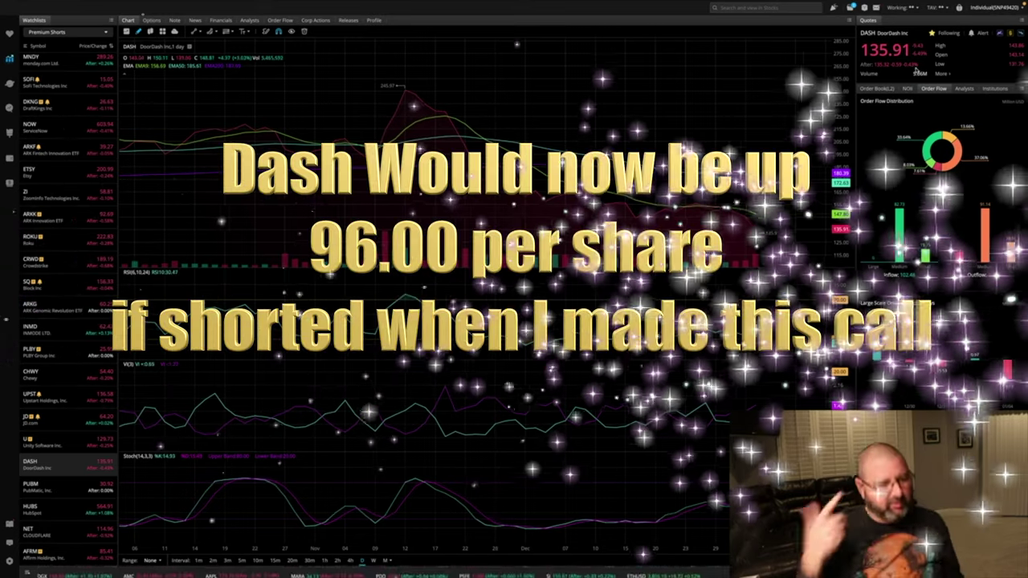
Step: View the PubMatic (PUBM) chart, then switch to HubSpot (HUBS) at 564.91
{"action": "left_click", "coordinate": [48, 494]}
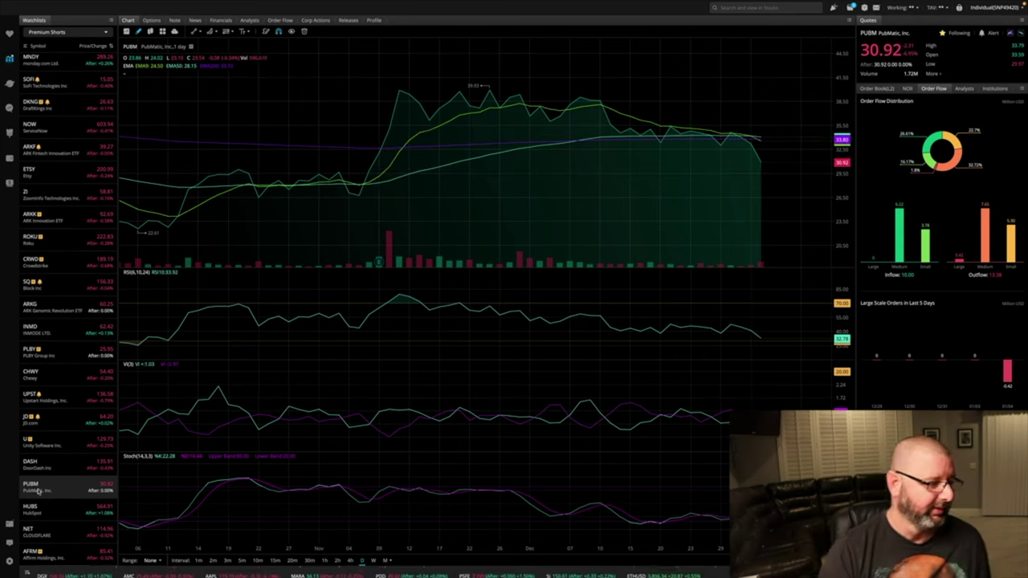
{"action": "left_click", "coordinate": [53, 512]}
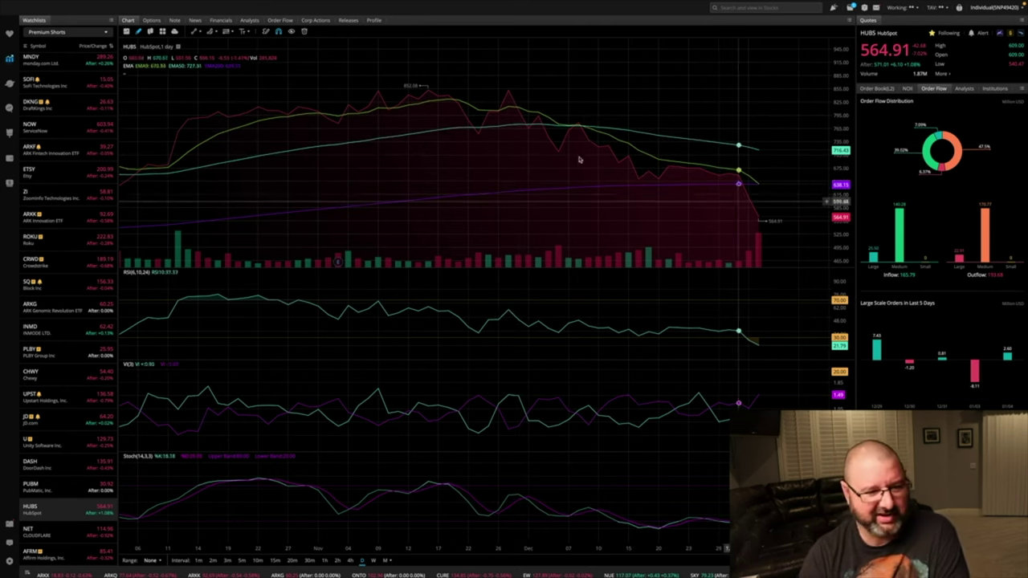
Step: Zoom out on the HUBS chart to check its longer history, then switch to Cloudflare (NET)
{"action": "scroll", "coordinate": [581, 152], "scroll_direction": "down", "scroll_amount": 5}
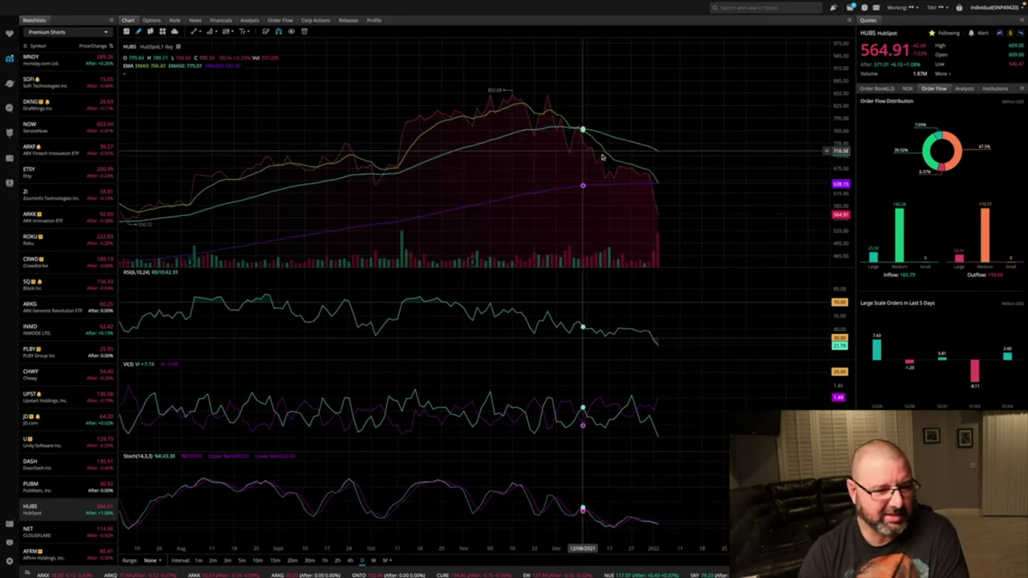
{"action": "scroll", "coordinate": [688, 151], "scroll_direction": "down", "scroll_amount": 4}
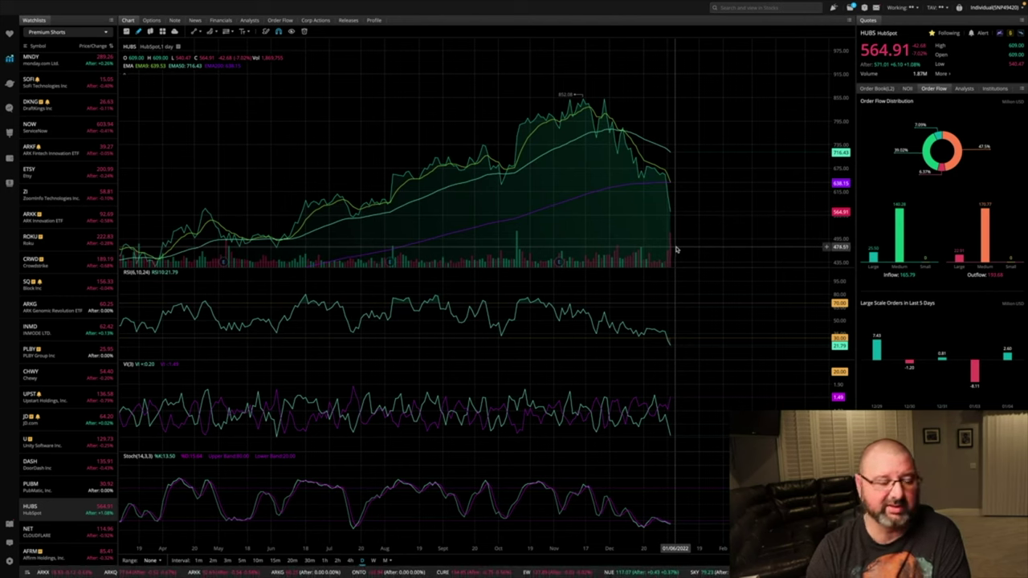
{"action": "scroll", "coordinate": [691, 161], "scroll_direction": "down", "scroll_amount": 2}
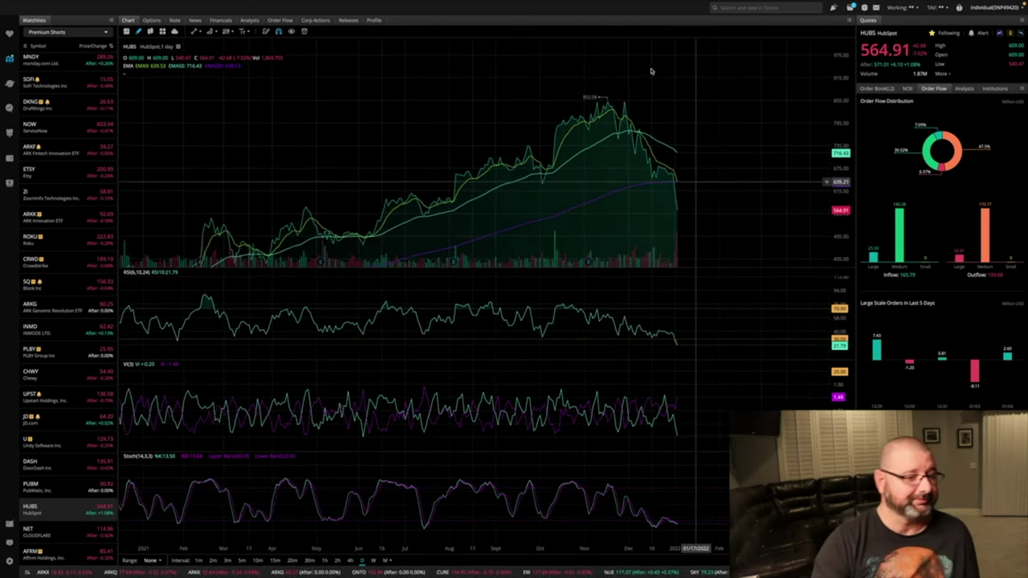
{"action": "scroll", "coordinate": [679, 101], "scroll_direction": "down", "scroll_amount": 2}
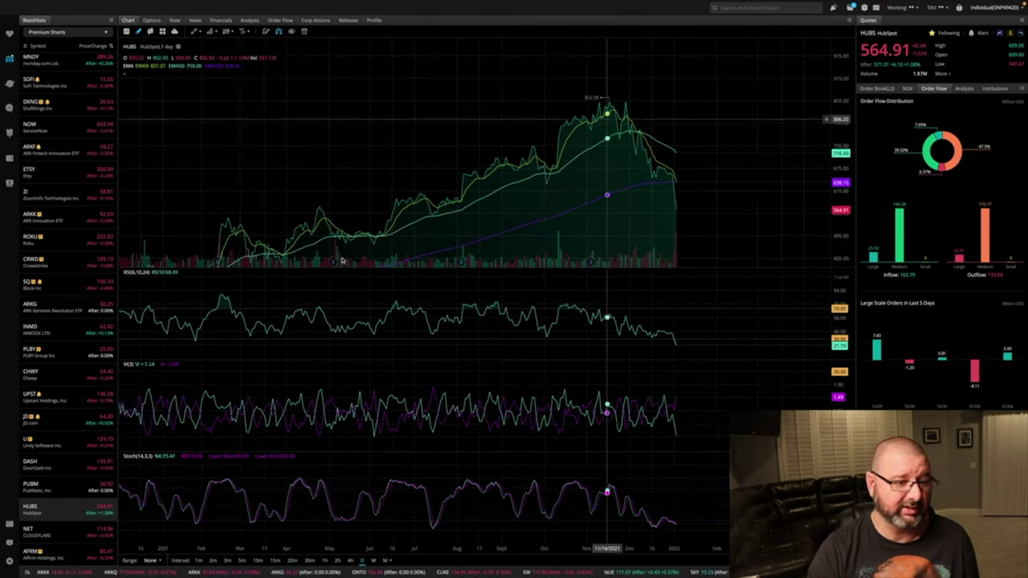
{"action": "scroll", "coordinate": [505, 211], "scroll_direction": "down", "scroll_amount": 1}
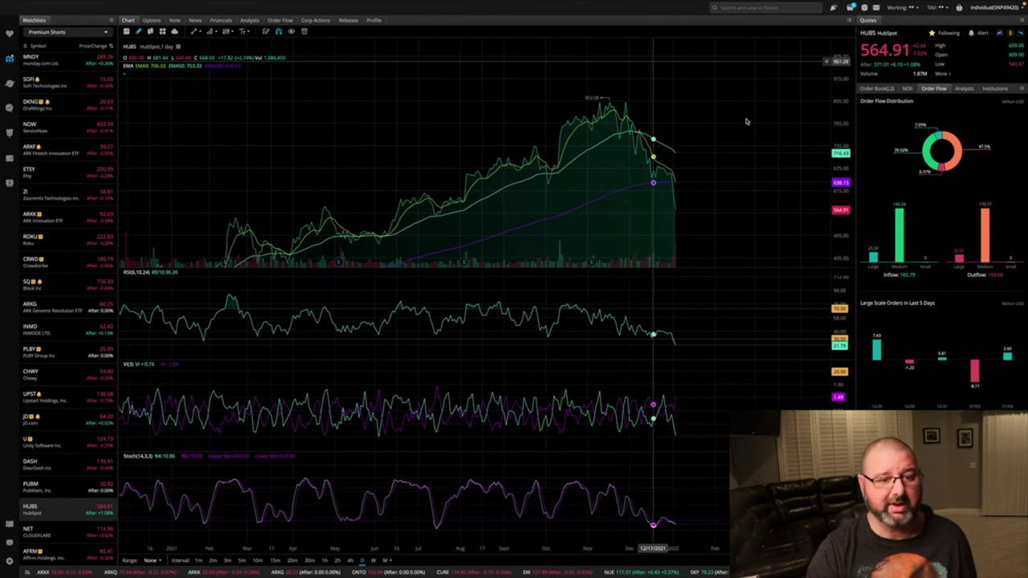
{"action": "scroll", "coordinate": [744, 121], "scroll_direction": "up", "scroll_amount": 2}
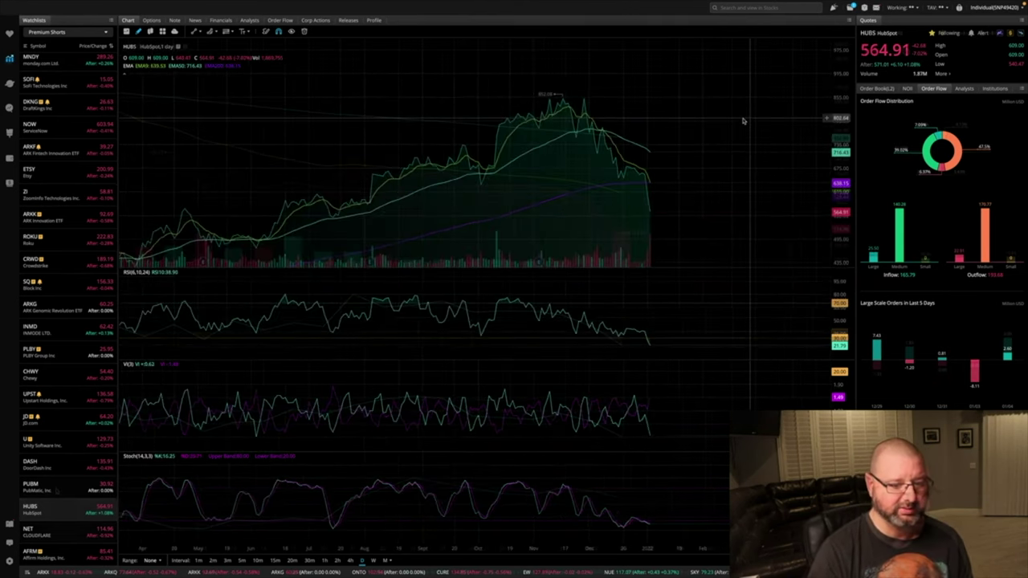
{"action": "left_click", "coordinate": [64, 533]}
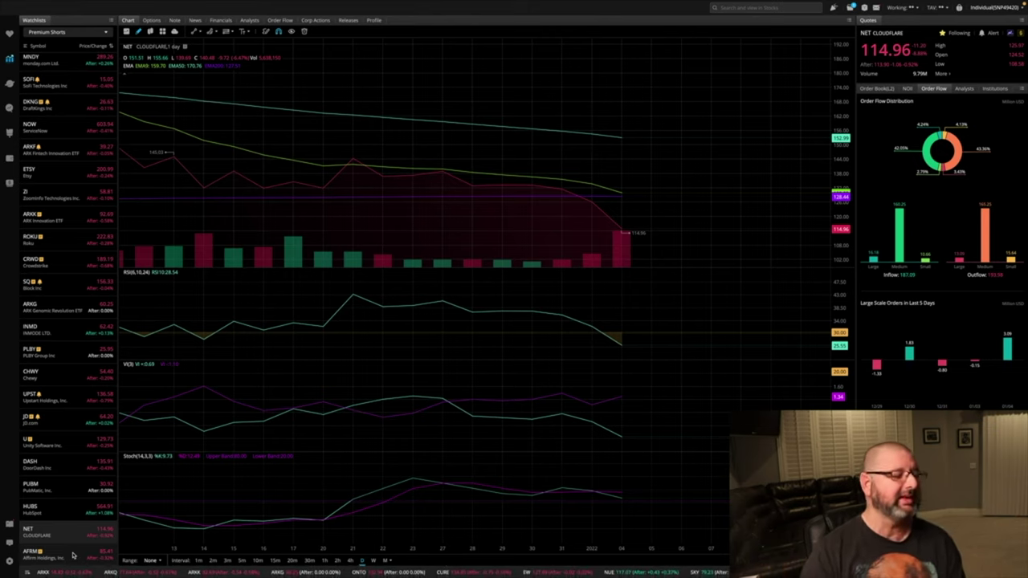
Step: Show Affirm (AFRM) zoomed out to late summer, shifting the price plot so the November peak fits
{"action": "left_click", "coordinate": [73, 555]}
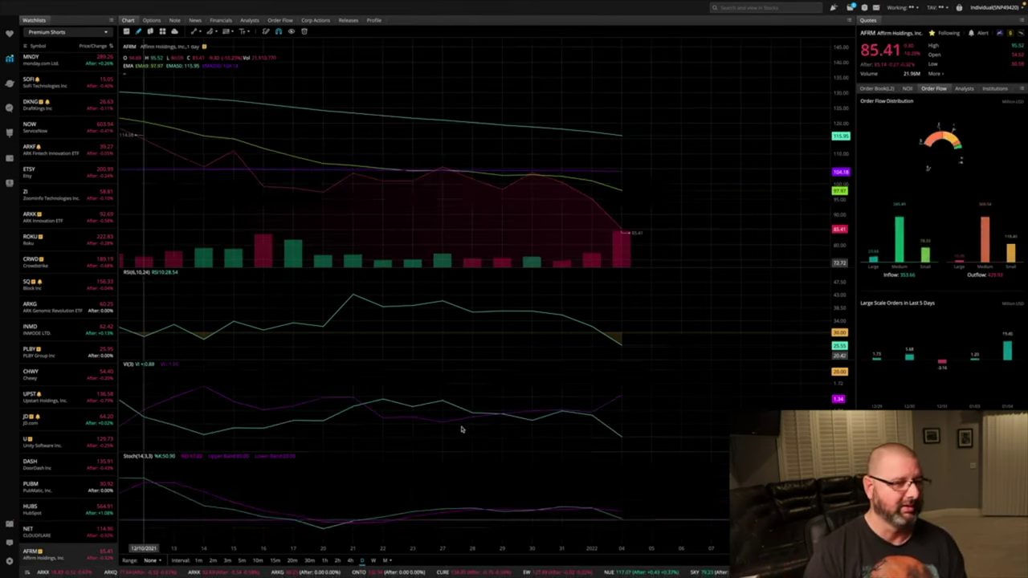
{"action": "scroll", "coordinate": [696, 241], "scroll_direction": "down", "scroll_amount": 5}
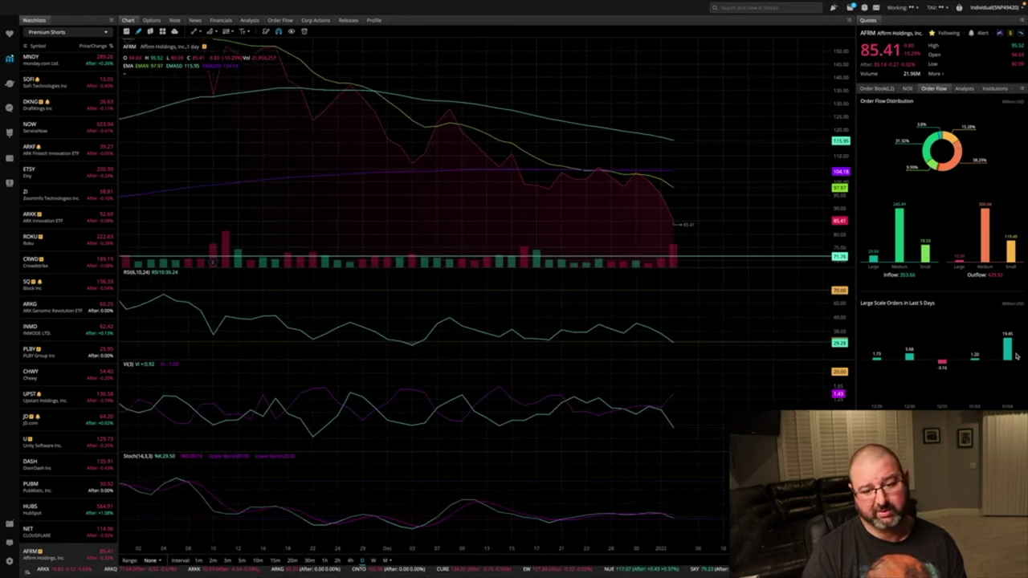
{"action": "scroll", "coordinate": [722, 270], "scroll_direction": "down", "scroll_amount": 5}
{"action": "scroll", "coordinate": [722, 253], "scroll_direction": "down", "scroll_amount": 3}
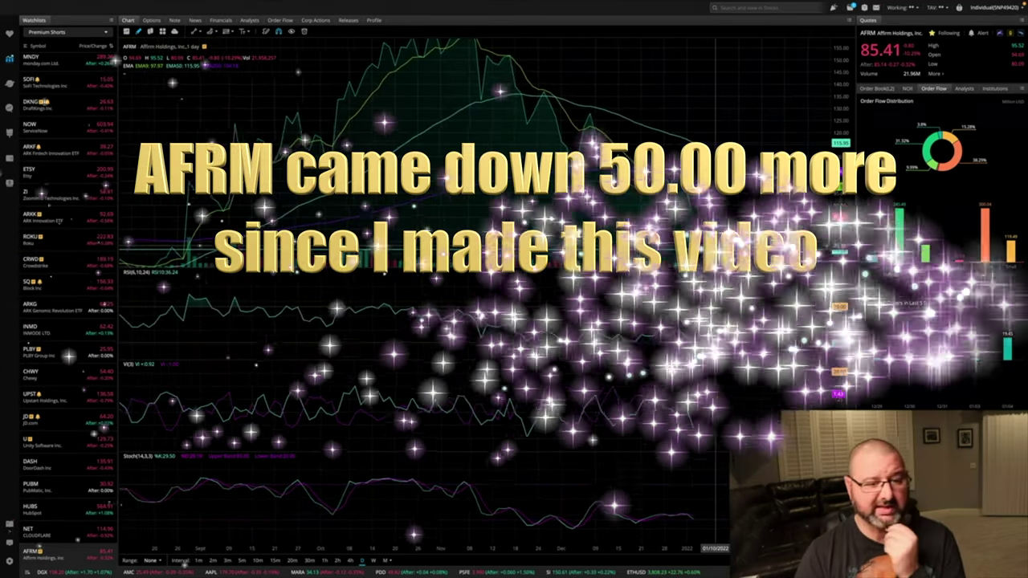
{"action": "scroll", "coordinate": [720, 251], "scroll_direction": "down", "scroll_amount": 3}
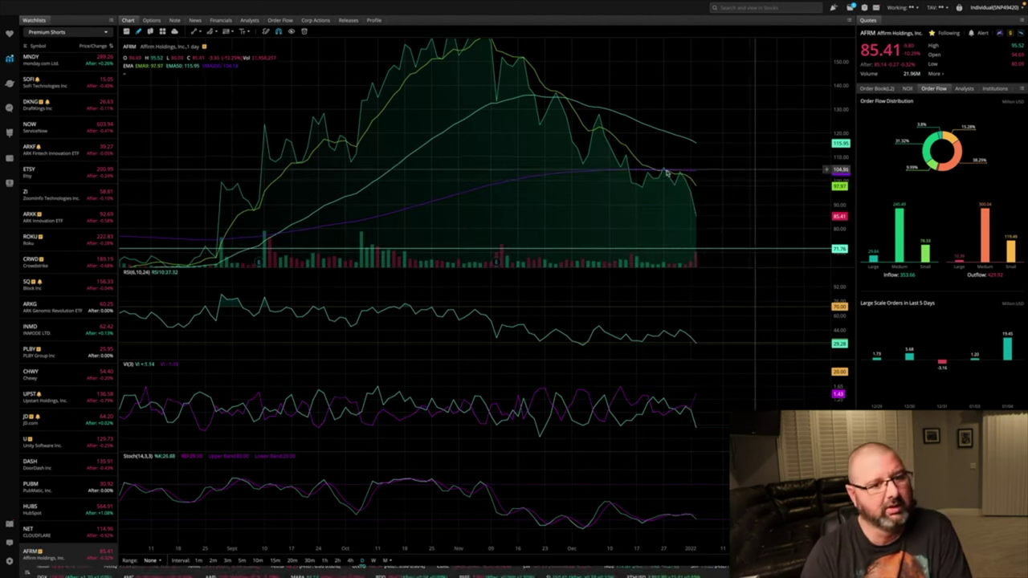
{"action": "left_click_drag", "start_coordinate": [730, 126], "coordinate": [739, 92]}
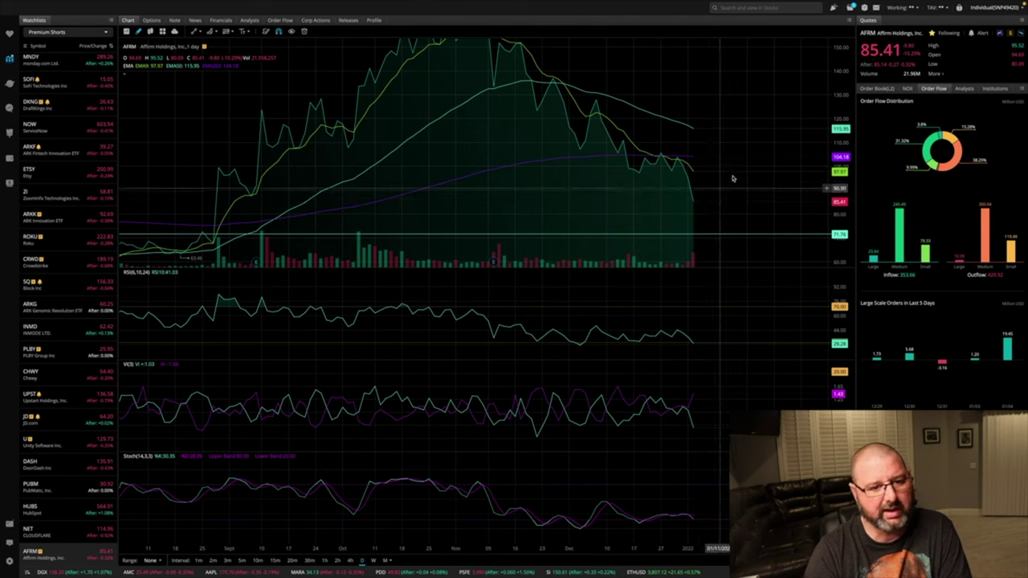
{"action": "left_click_drag", "start_coordinate": [733, 185], "coordinate": [734, 200]}
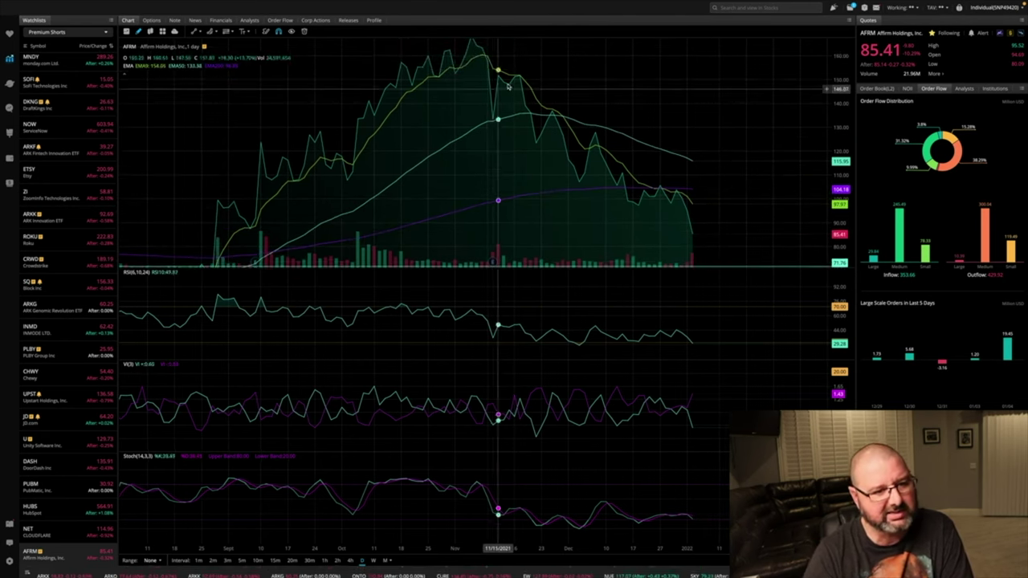